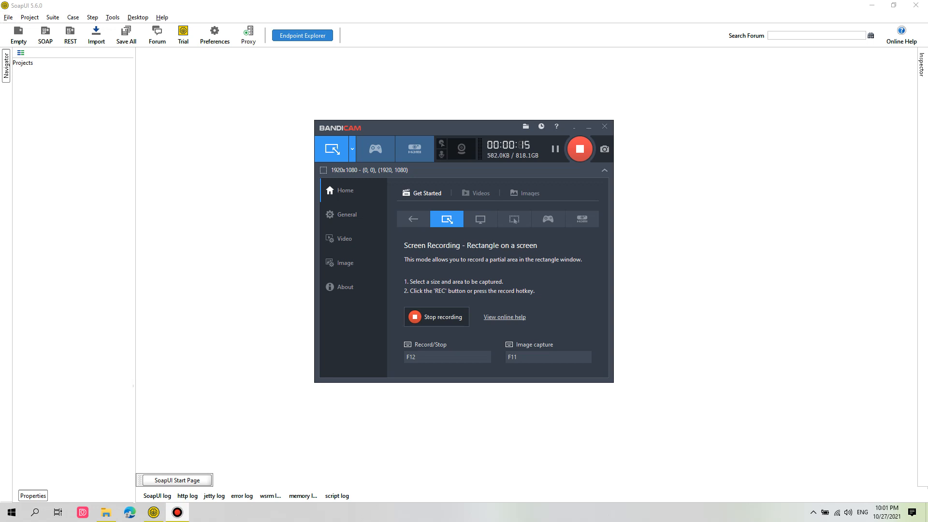
{"action": "key", "text": "alt+Tab"}
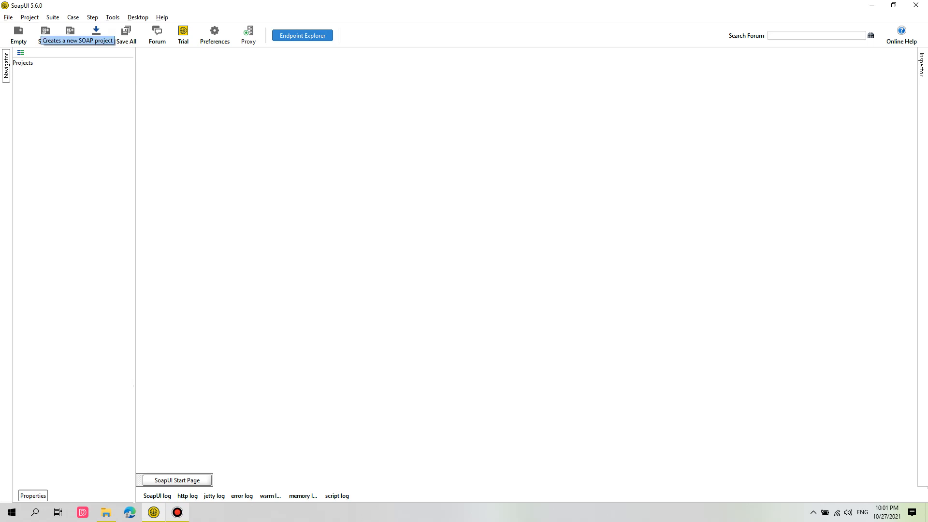
{"action": "left_click", "coordinate": [46, 32]}
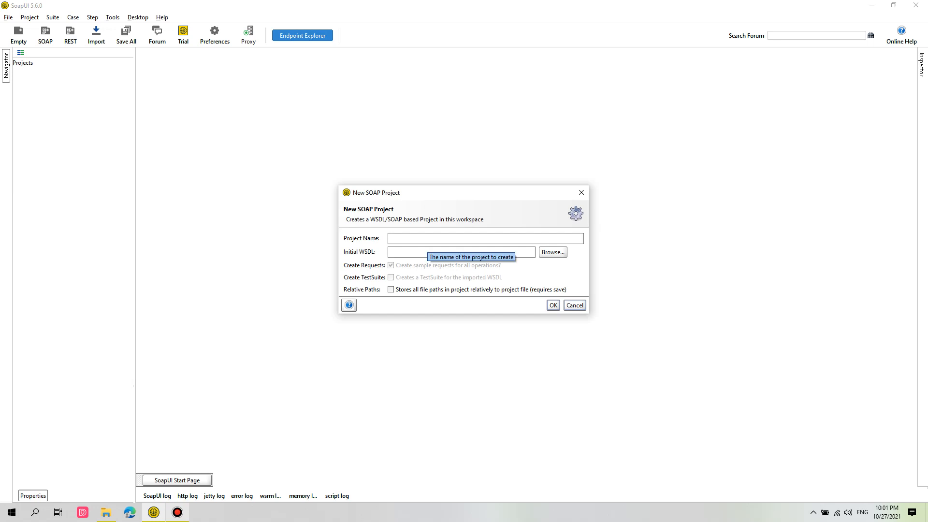
{"action": "left_click", "coordinate": [429, 249]}
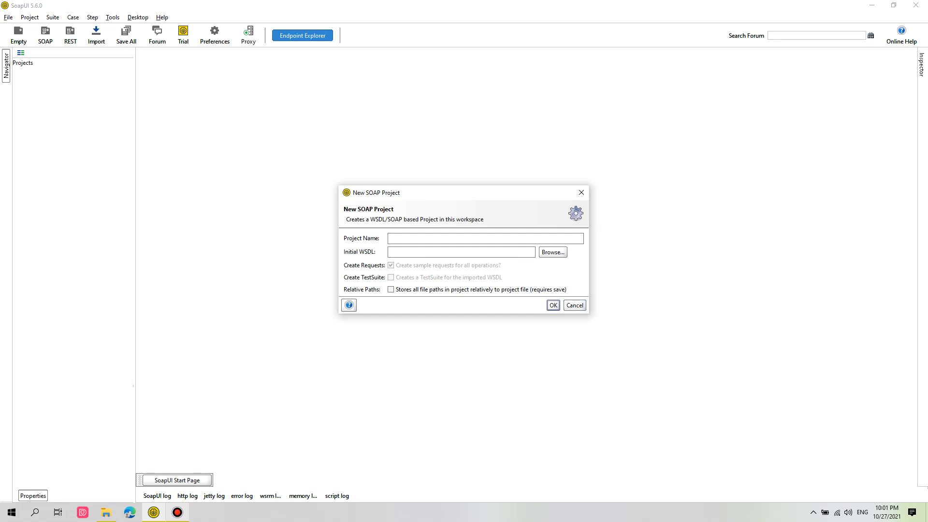
{"action": "type", "text": "http://www.dneonline.com/calculator.asmx?wsdl"}
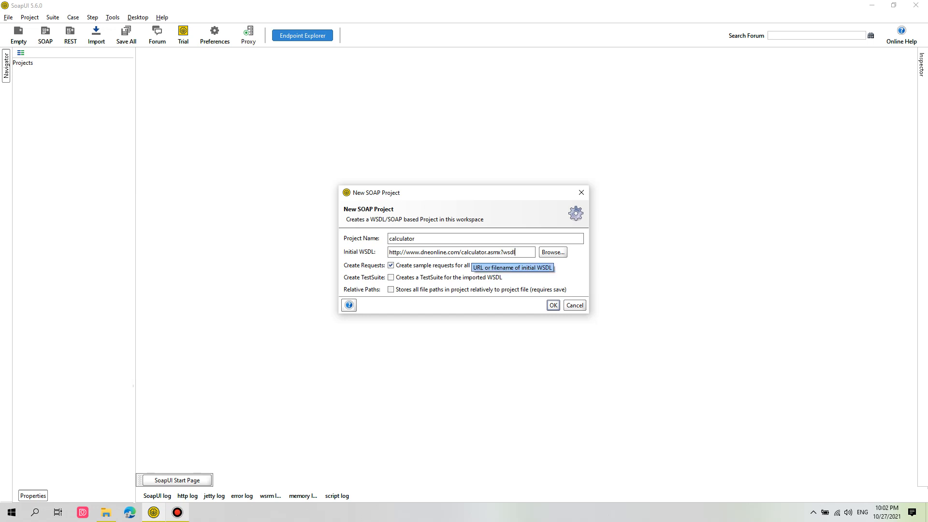
{"action": "left_click_drag", "start_coordinate": [461, 252], "coordinate": [485, 252]}
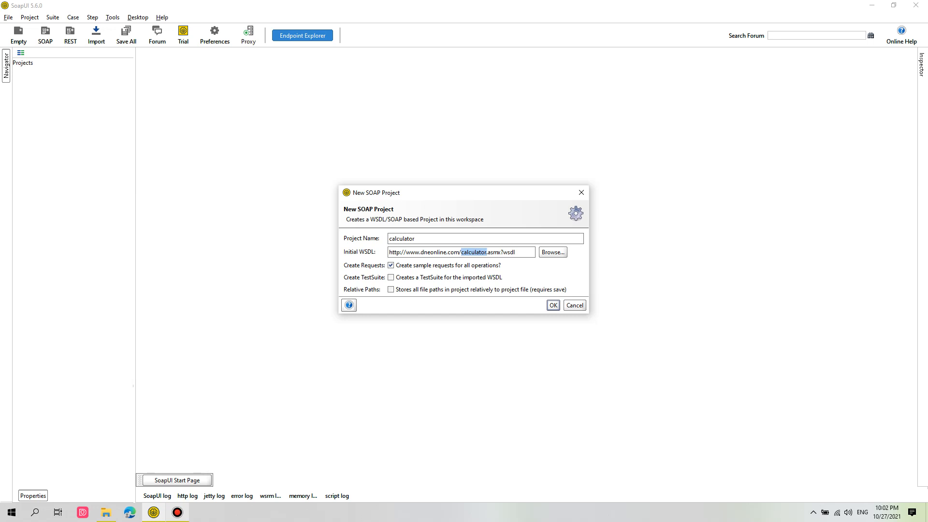
{"action": "left_click", "coordinate": [517, 253]}
{"action": "key", "text": "Return"}
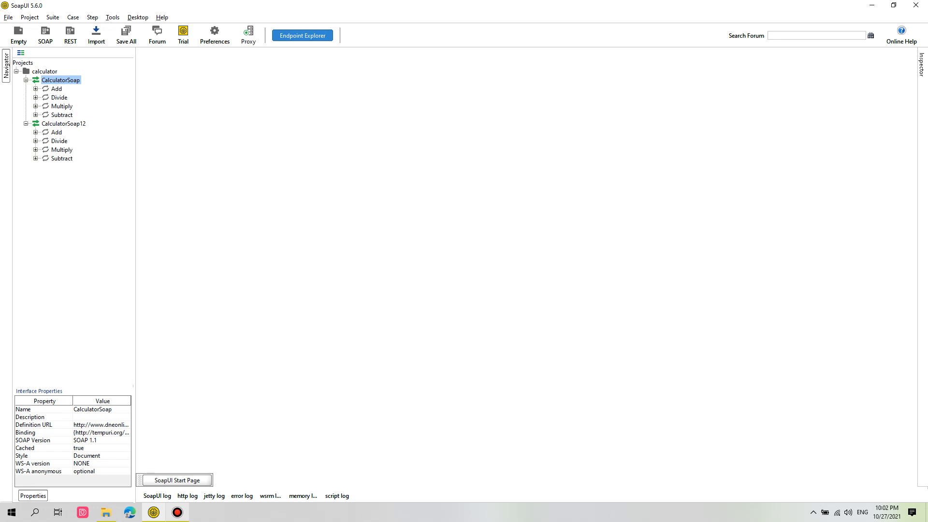
Examine the operations and interface properties of CalculatorSoap and CalculatorSoap12 in the calculator project
{"action": "key", "text": "Down"}
{"action": "key", "text": "Down"}
{"action": "key", "text": "Down"}
{"action": "key", "text": "Down"}
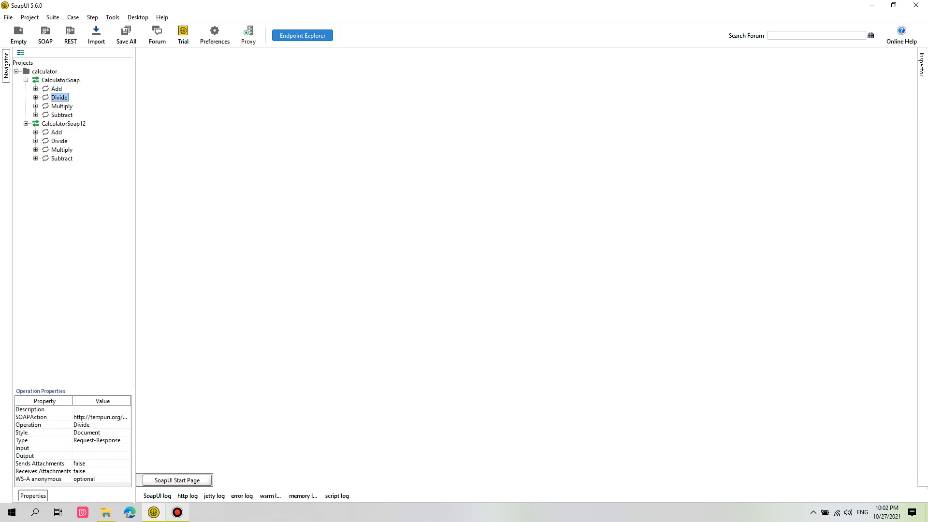
{"action": "key", "text": "Up"}
{"action": "key", "text": "Down"}
{"action": "key", "text": "Down"}
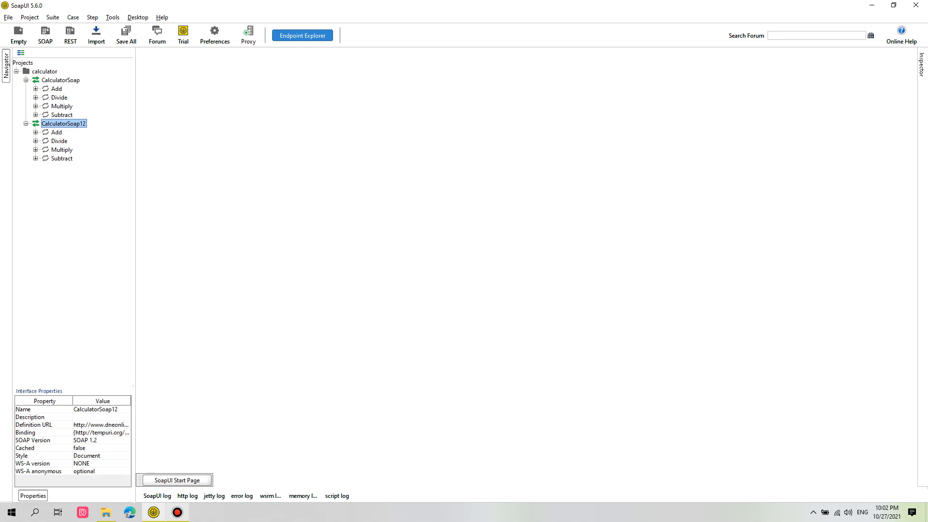
{"action": "left_click", "coordinate": [61, 81]}
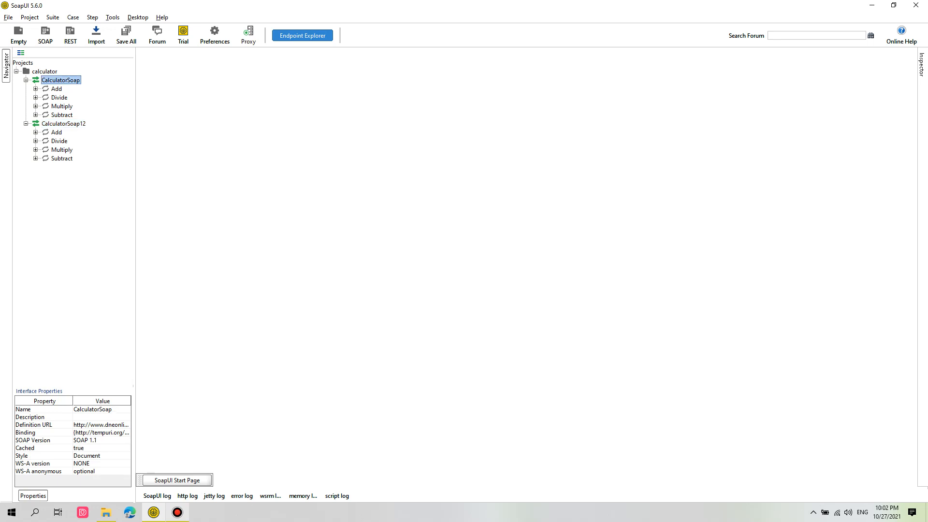
{"action": "left_click", "coordinate": [63, 123]}
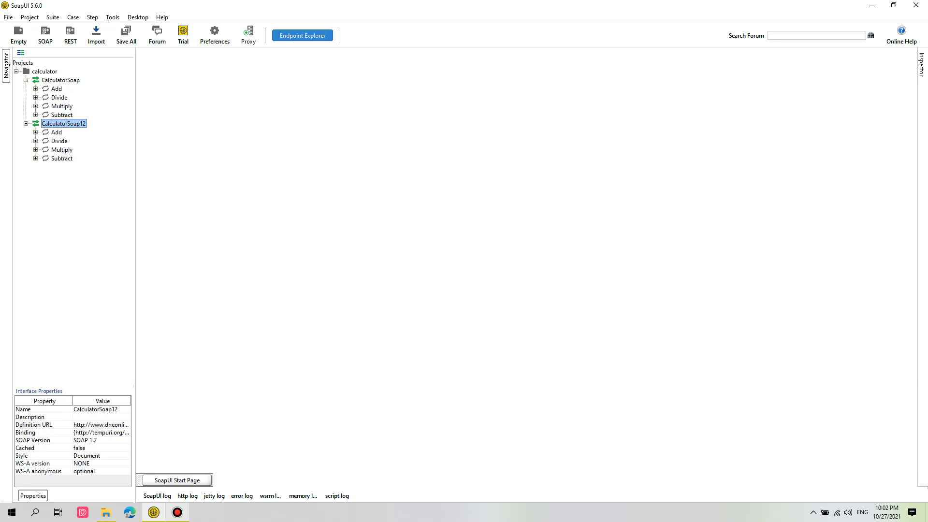
Create a test suite named TestSuite 1 in the calculator project and move its editor window aside
{"action": "left_click", "coordinate": [44, 71]}
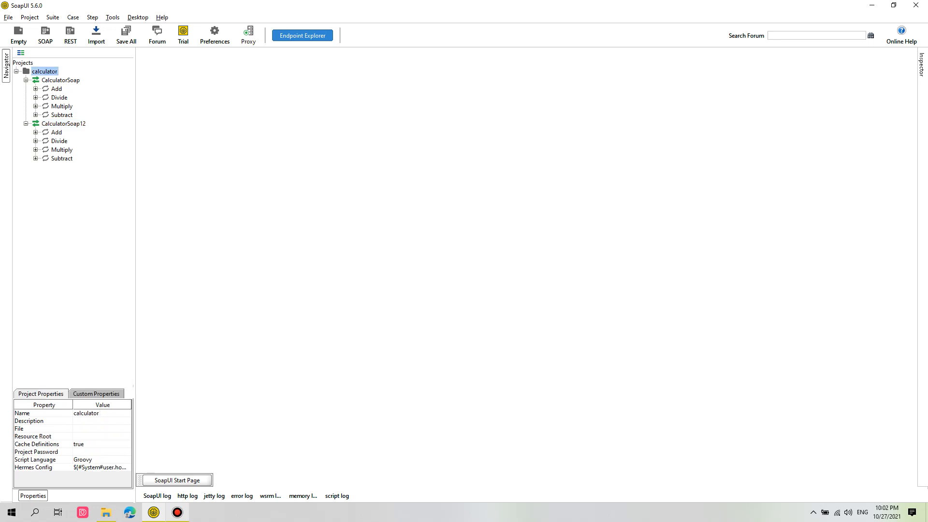
{"action": "right_click", "coordinate": [44, 71]}
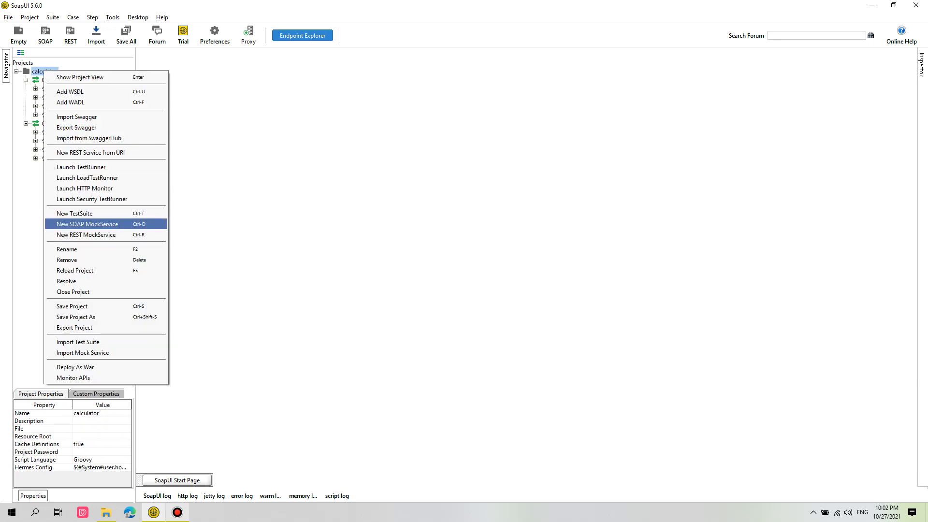
{"action": "key", "text": "Up"}
{"action": "key", "text": "Return"}
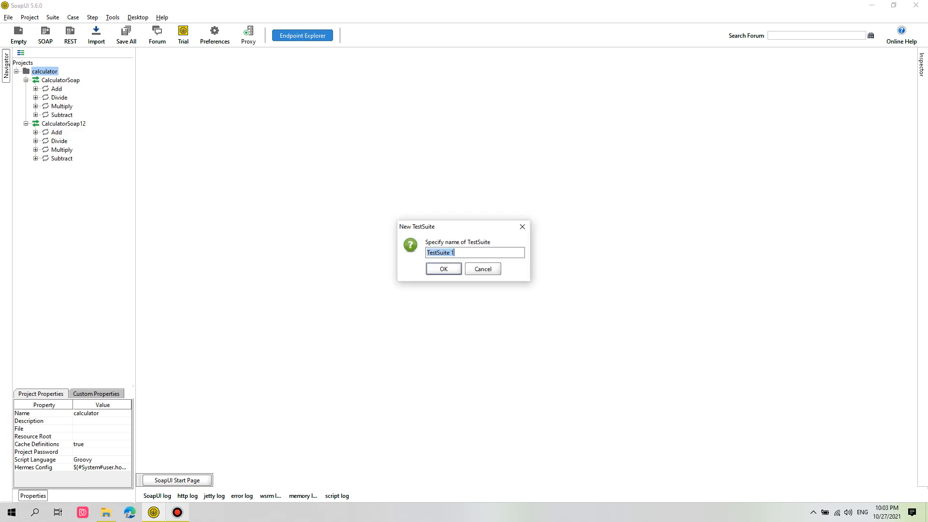
{"action": "key", "text": "Return"}
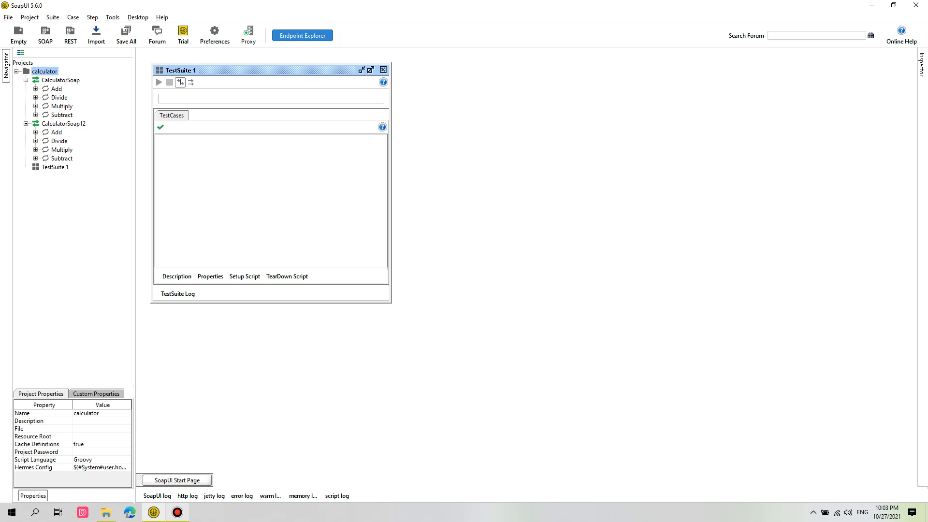
{"action": "left_click_drag", "start_coordinate": [271, 70], "coordinate": [457, 100]}
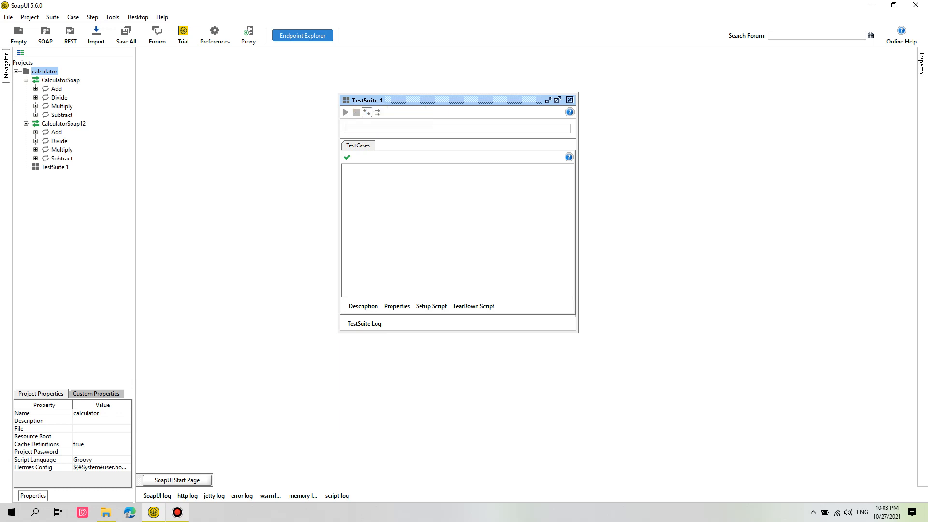
{"action": "left_click_drag", "start_coordinate": [426, 100], "coordinate": [539, 109]}
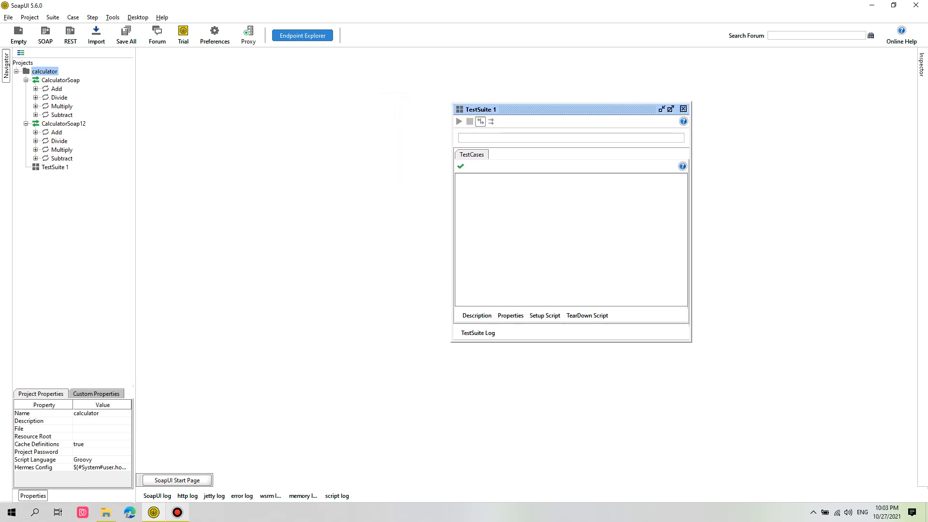
Add a test case named TestCase 1 to TestSuite 1 and place its editor beside the suite editor
{"action": "right_click", "coordinate": [60, 167]}
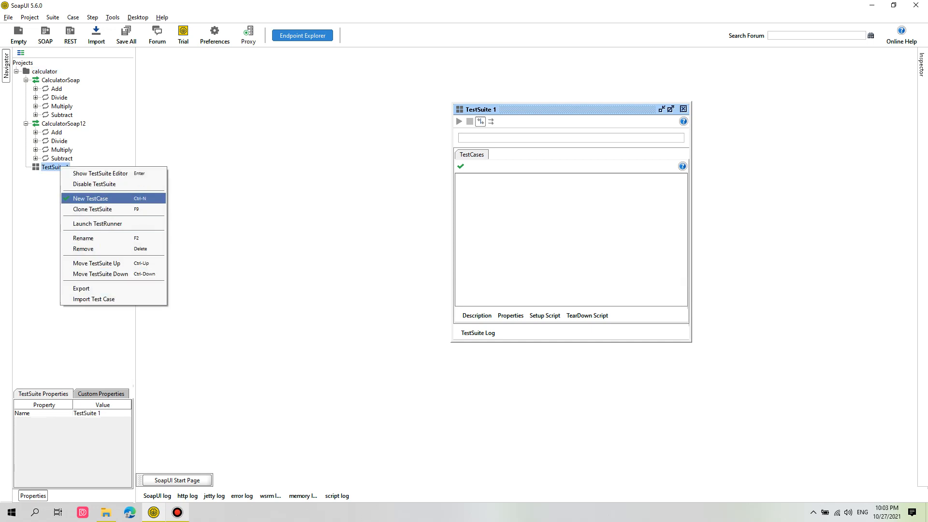
{"action": "left_click", "coordinate": [91, 199]}
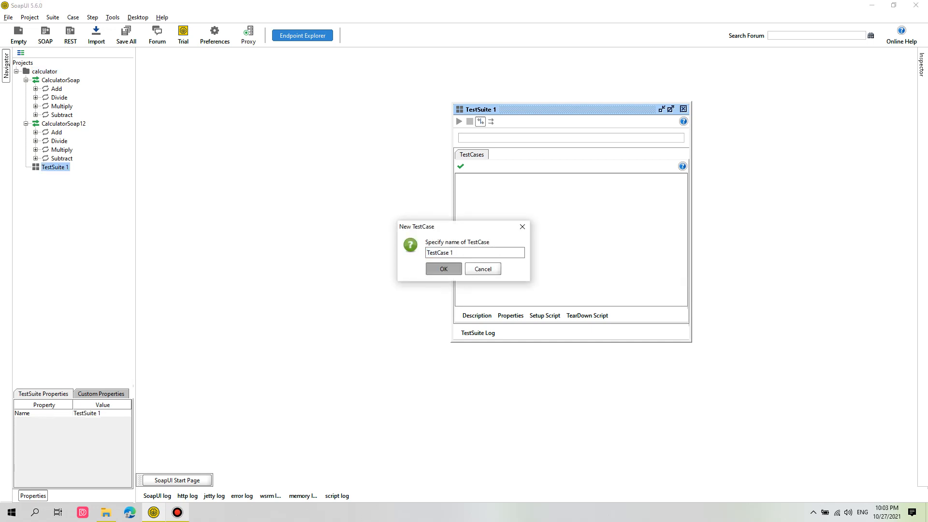
{"action": "key", "text": "Return"}
{"action": "left_click_drag", "start_coordinate": [261, 84], "coordinate": [310, 96]}
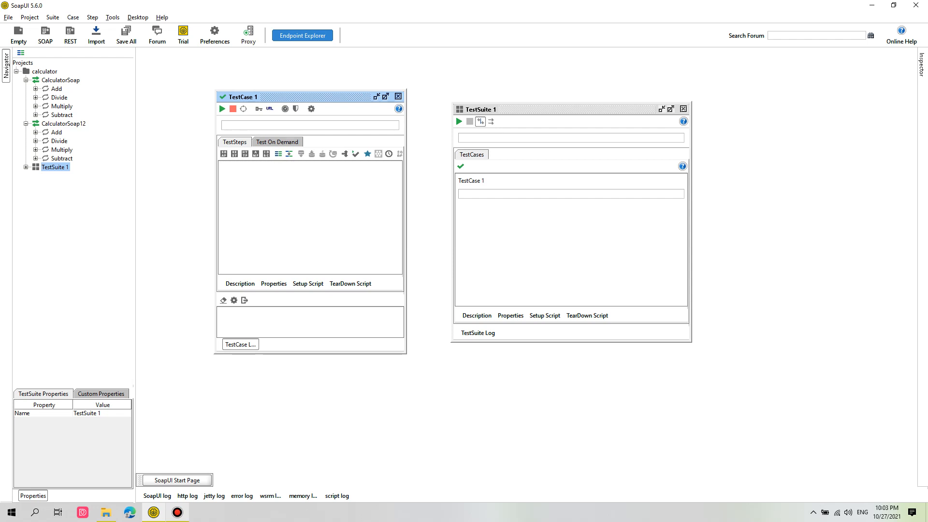
Expand TestSuite 1 and TestCase 1 and look at the Test Steps, Load Tests and Security Tests nodes
{"action": "double_click", "coordinate": [56, 168]}
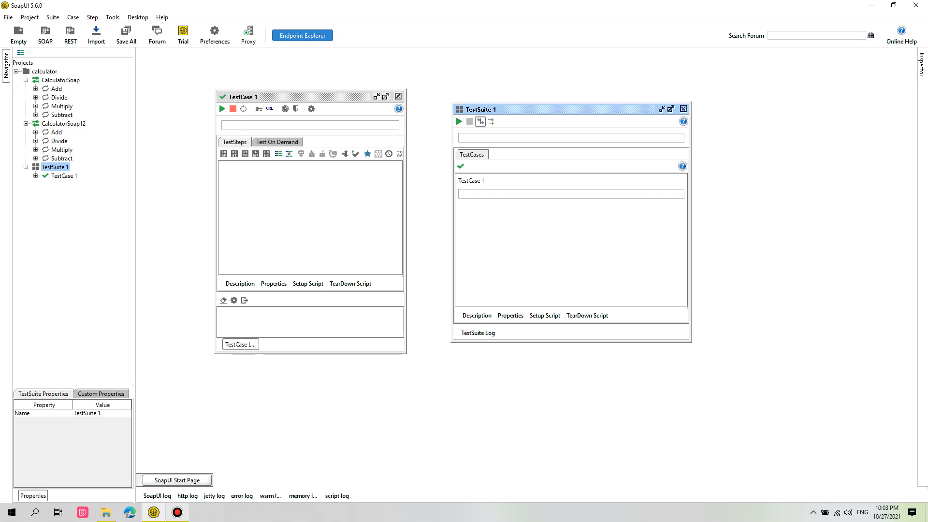
{"action": "left_click", "coordinate": [36, 176]}
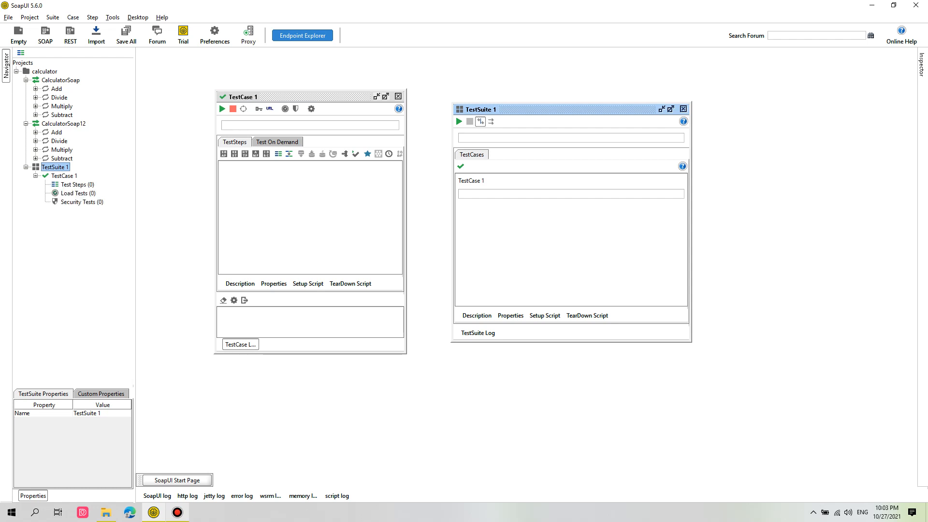
{"action": "right_click", "coordinate": [74, 185]}
{"action": "key", "text": "Escape"}
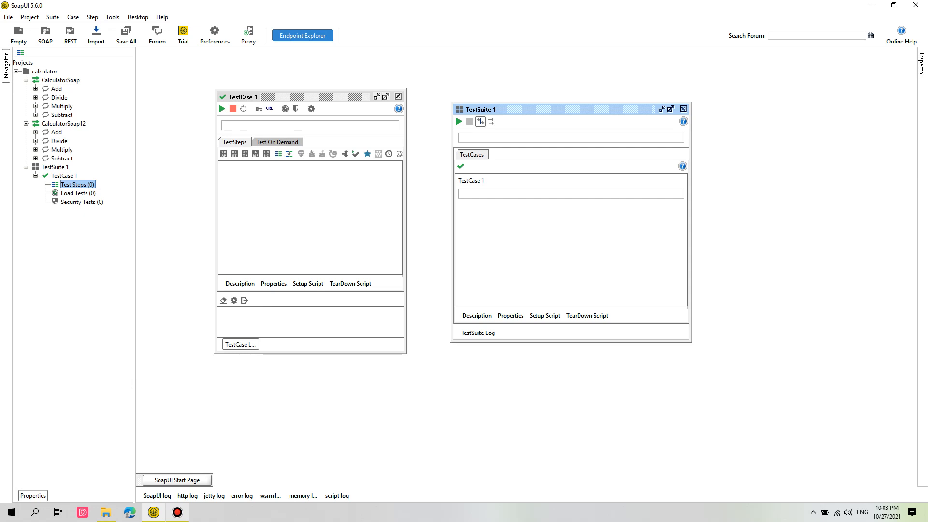
{"action": "left_click", "coordinate": [64, 176]}
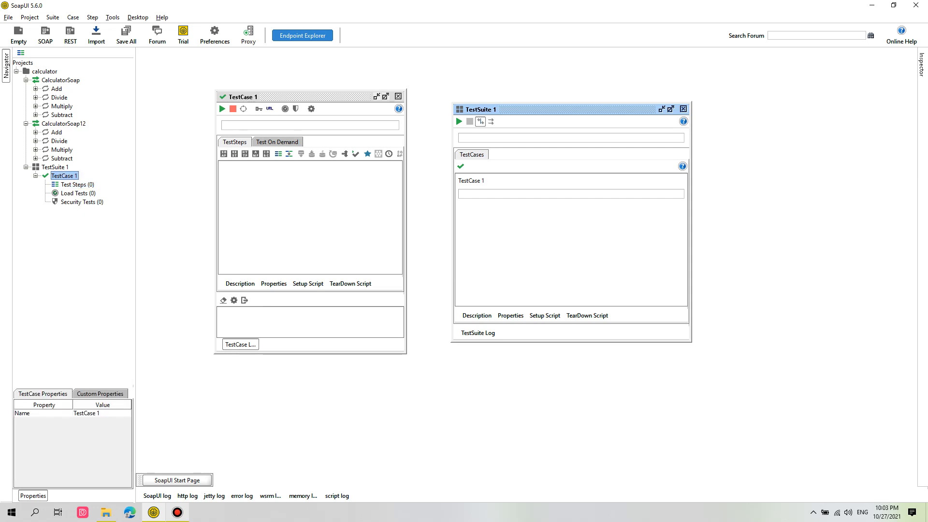
{"action": "left_click", "coordinate": [77, 185]}
{"action": "left_click", "coordinate": [78, 193]}
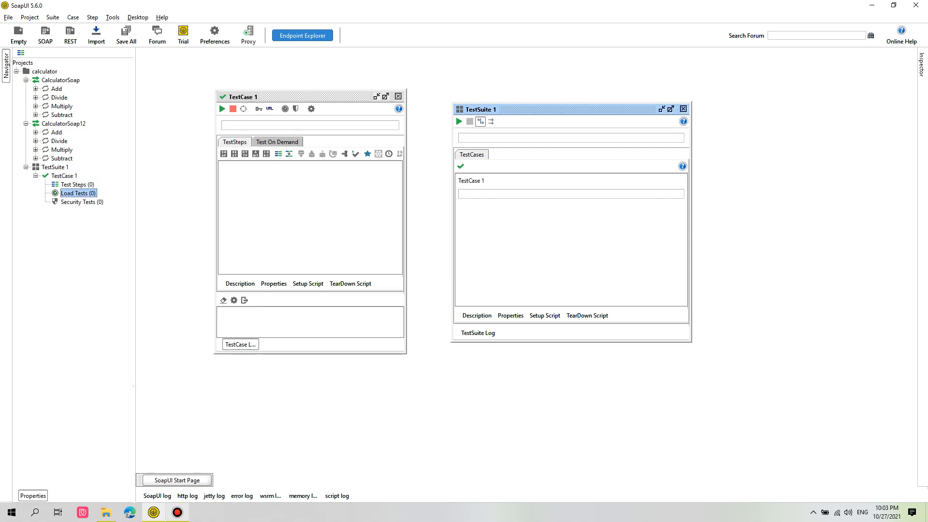
{"action": "left_click", "coordinate": [82, 202]}
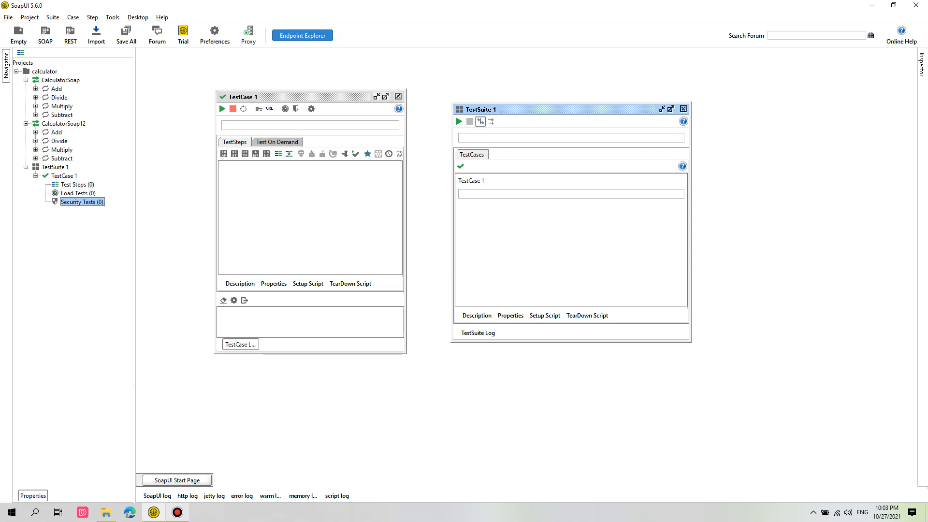
Add a Delay step with the default name to the test steps of TestCase 1
{"action": "left_click", "coordinate": [78, 185]}
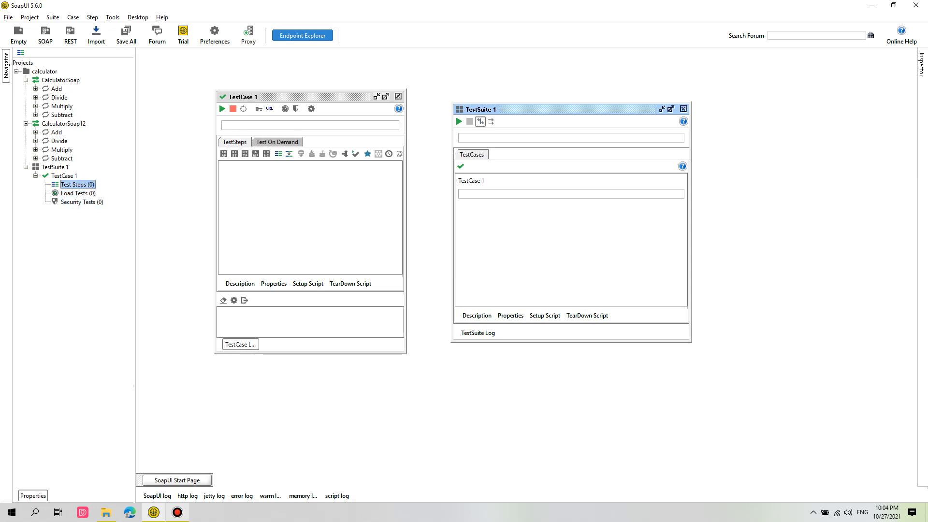
{"action": "right_click", "coordinate": [79, 185]}
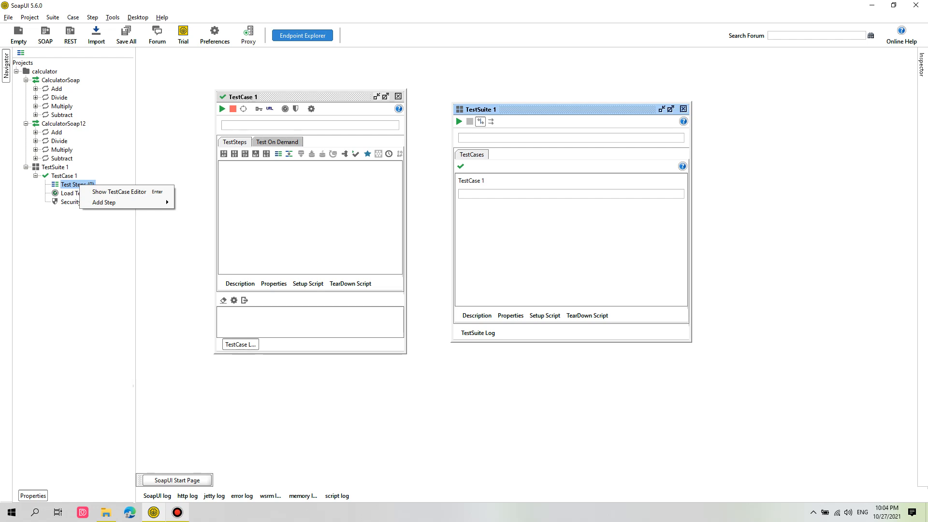
{"action": "mouse_move", "coordinate": [116, 202]}
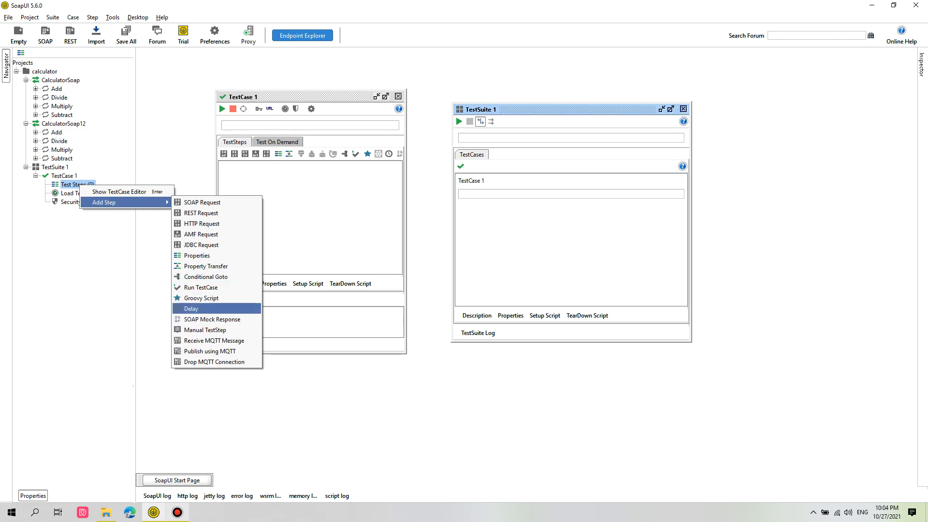
{"action": "left_click", "coordinate": [191, 309]}
{"action": "key", "text": "Return"}
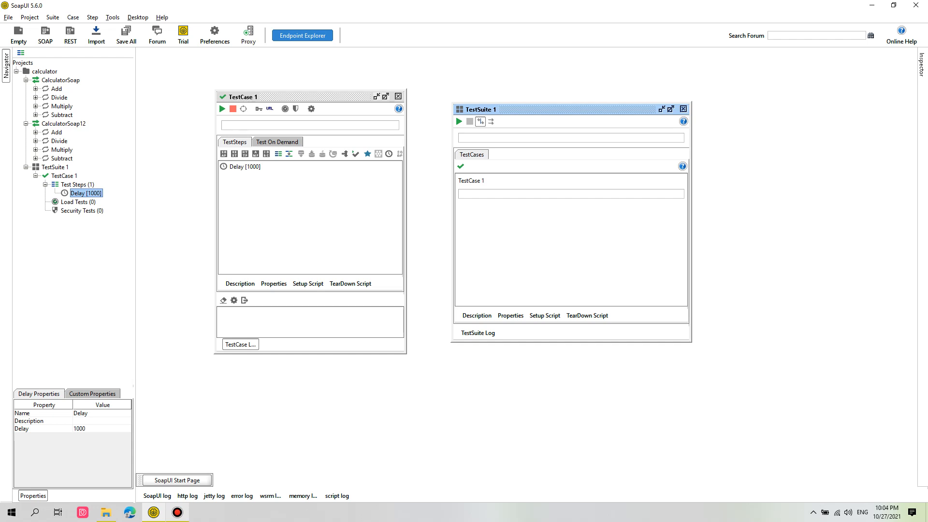
Start adding a SOAP Request step with the default name to the test steps of TestCase 1
{"action": "right_click", "coordinate": [86, 185]}
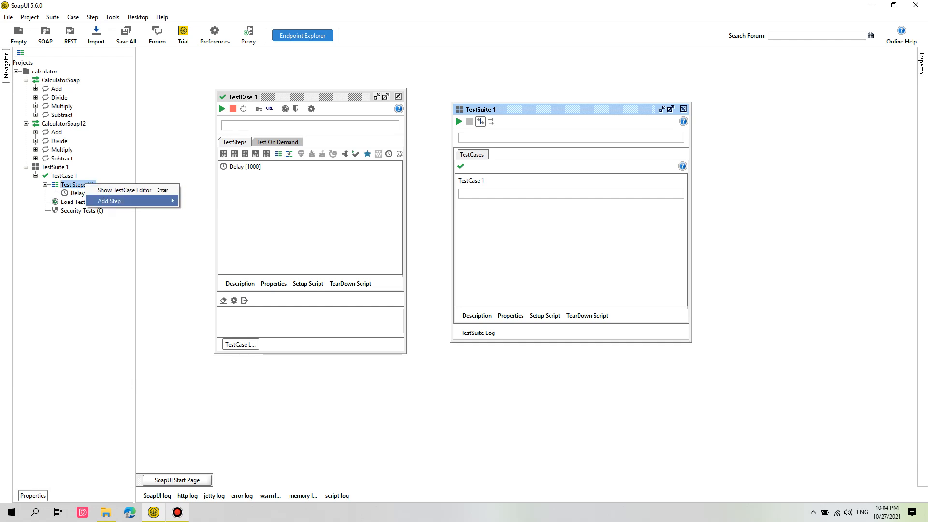
{"action": "key", "text": "Return"}
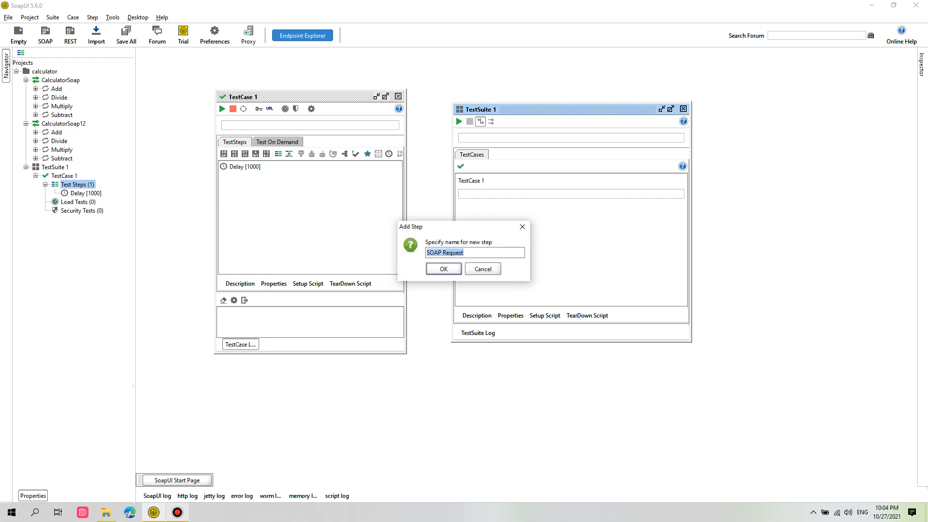
{"action": "key", "text": "Return"}
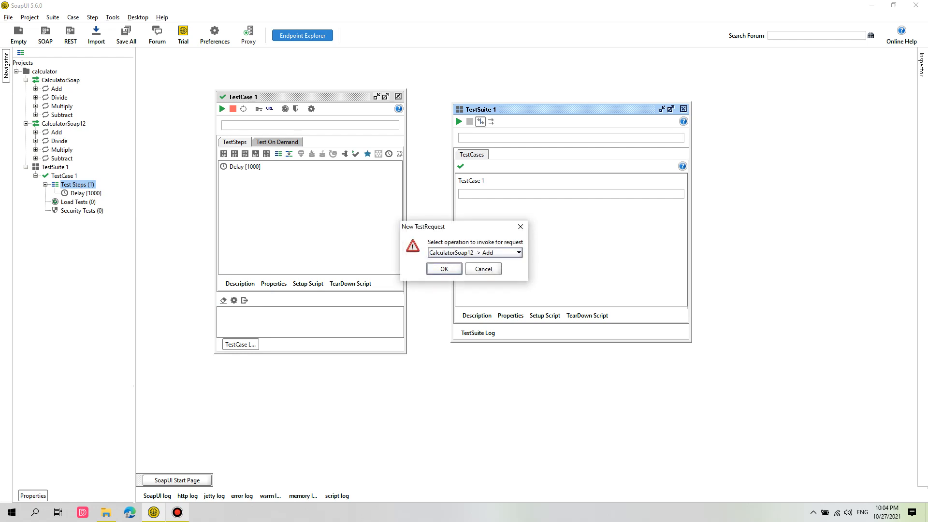
Choose CalculatorSoap -> Add as the operation to invoke and add the request with its default name and assertion options
{"action": "left_click", "coordinate": [518, 253]}
{"action": "left_click", "coordinate": [475, 263]}
{"action": "left_click_drag", "start_coordinate": [464, 227], "coordinate": [762, 223]}
{"action": "left_click", "coordinate": [816, 248]}
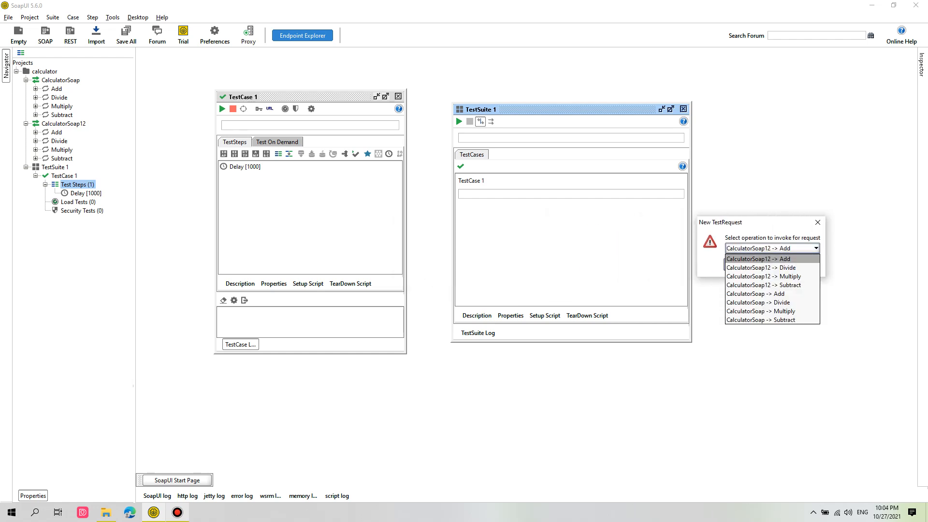
{"action": "key", "text": "Down"}
{"action": "key", "text": "Down"}
{"action": "key", "text": "Down"}
{"action": "key", "text": "Down"}
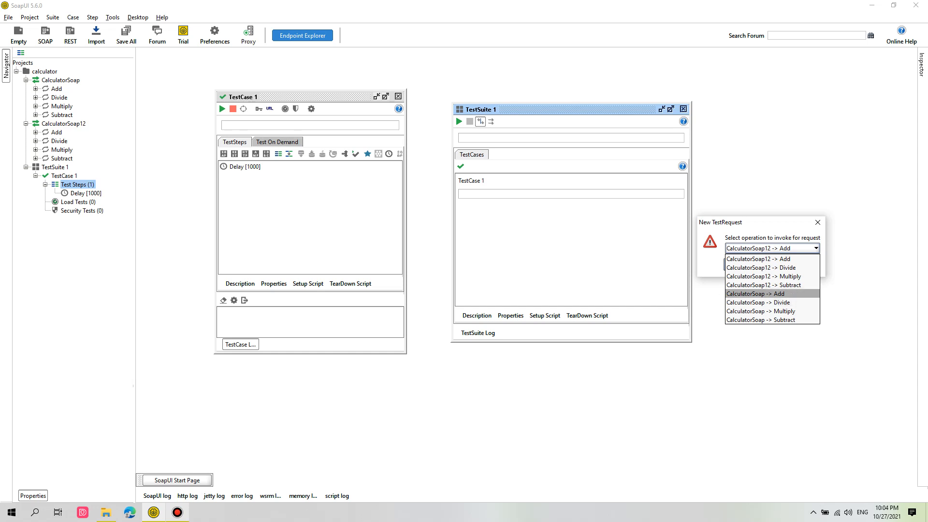
{"action": "key", "text": "Return"}
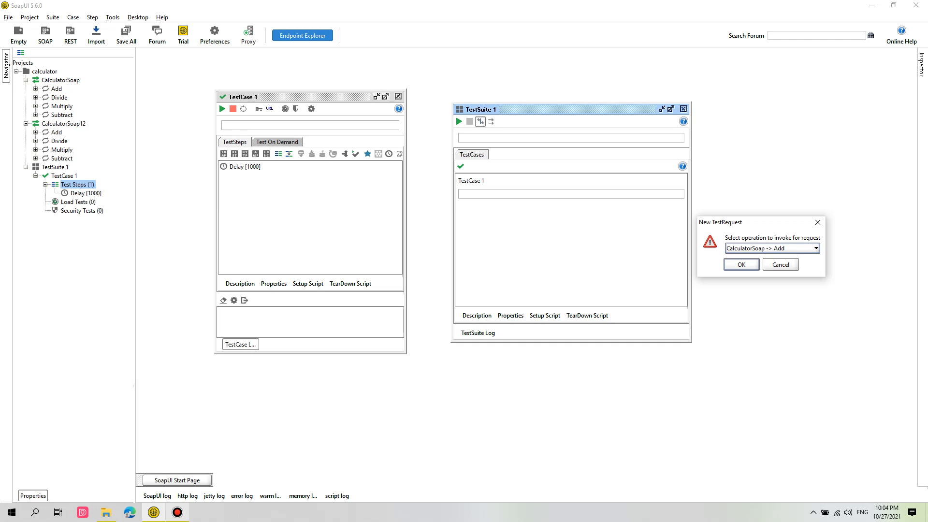
{"action": "key", "text": "Return"}
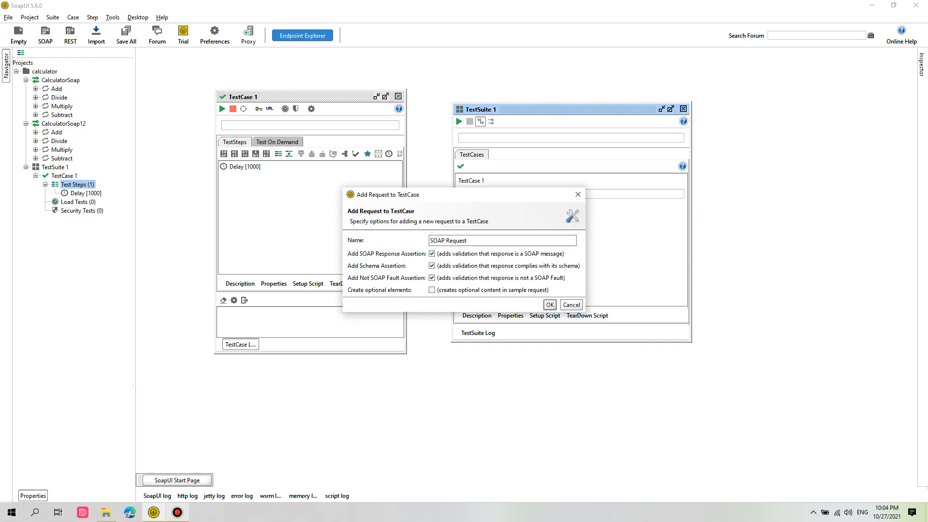
{"action": "key", "text": "shift+Home"}
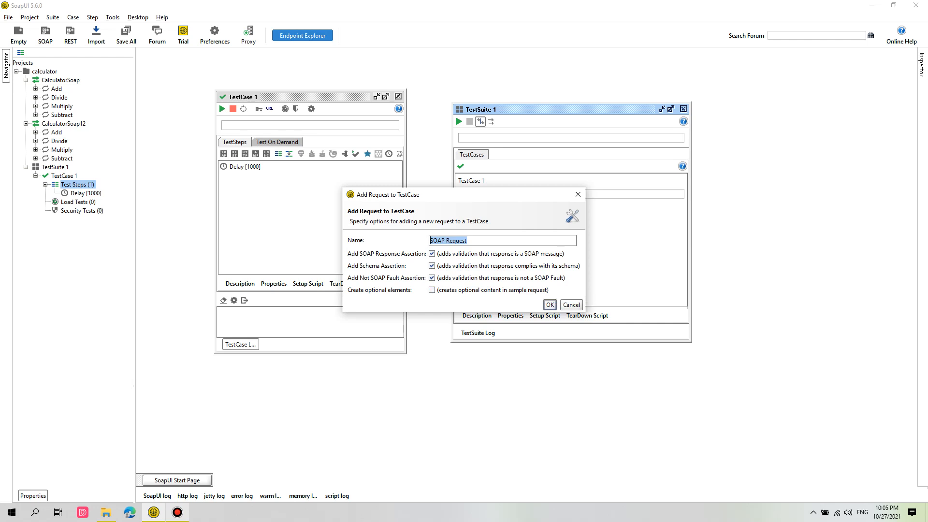
{"action": "key", "text": "Return"}
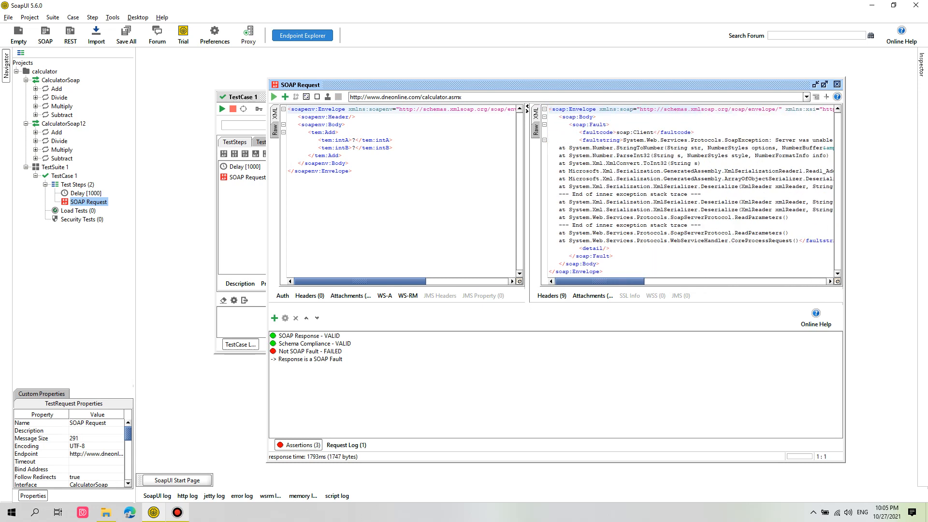
Examine the fault string in the response, the raw HTTP status line and the Not SOAP Fault assertion
{"action": "left_click_drag", "start_coordinate": [624, 140], "coordinate": [800, 240]}
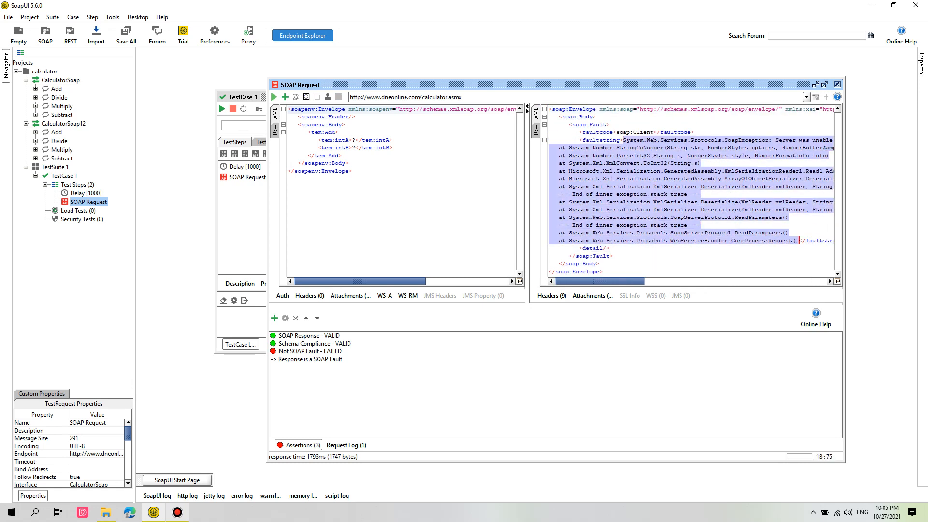
{"action": "left_click", "coordinate": [736, 163]}
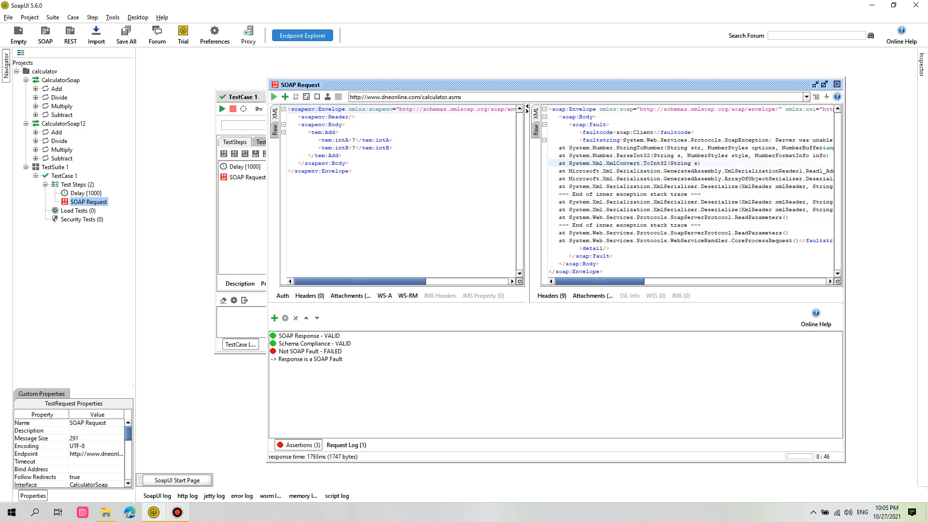
{"action": "left_click", "coordinate": [537, 130]}
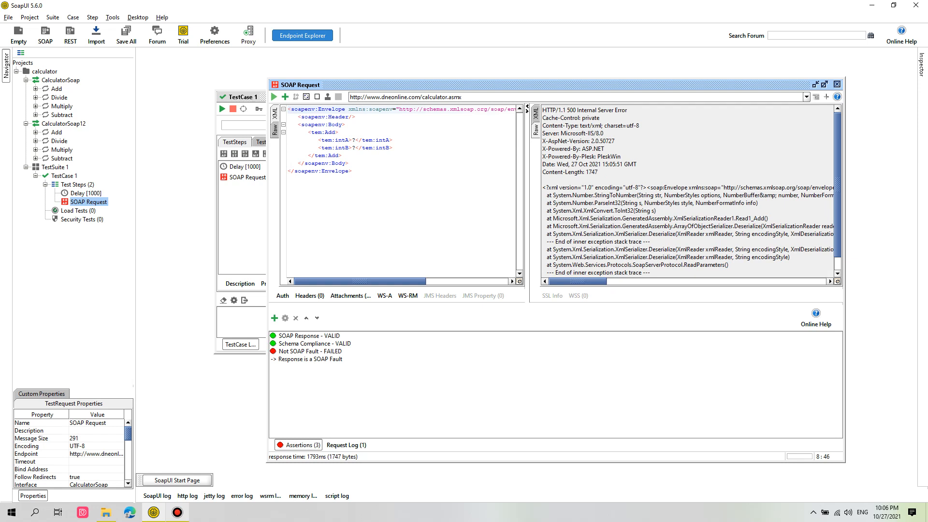
{"action": "left_click_drag", "start_coordinate": [570, 110], "coordinate": [628, 110]}
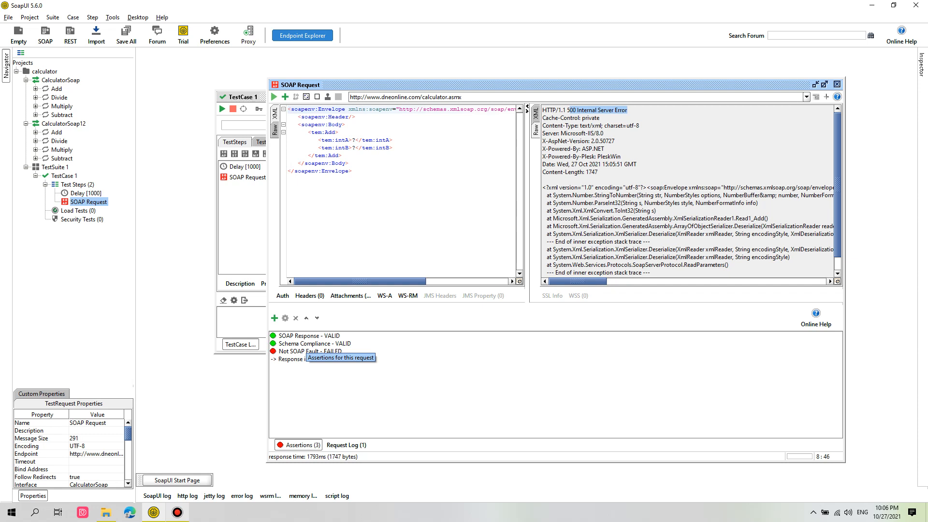
{"action": "left_click", "coordinate": [309, 352]}
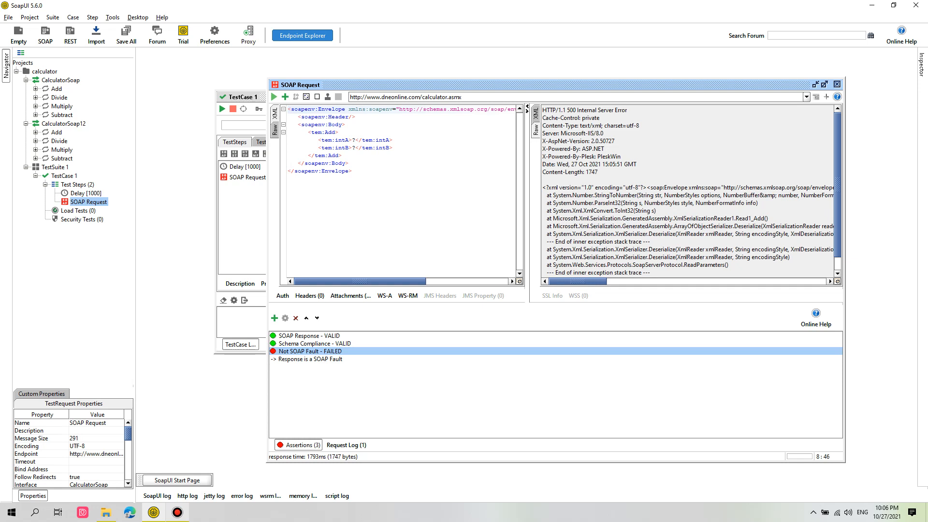
Set intA to 4 and intB to 6 in the Add request and submit it
{"action": "left_click", "coordinate": [356, 141]}
{"action": "key", "text": "BackSpace"}
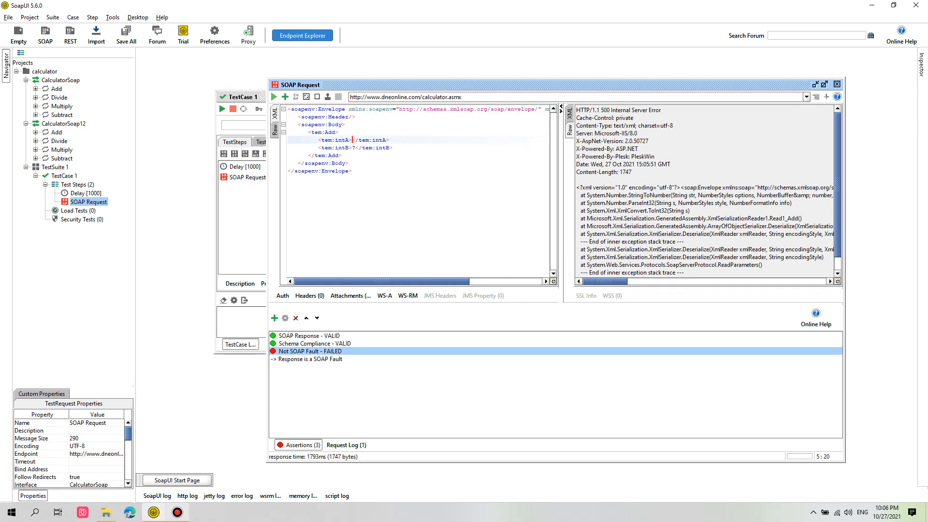
{"action": "type", "text": "4"}
{"action": "key", "text": "Down"}
{"action": "key", "text": "BackSpace"}
{"action": "type", "text": "6"}
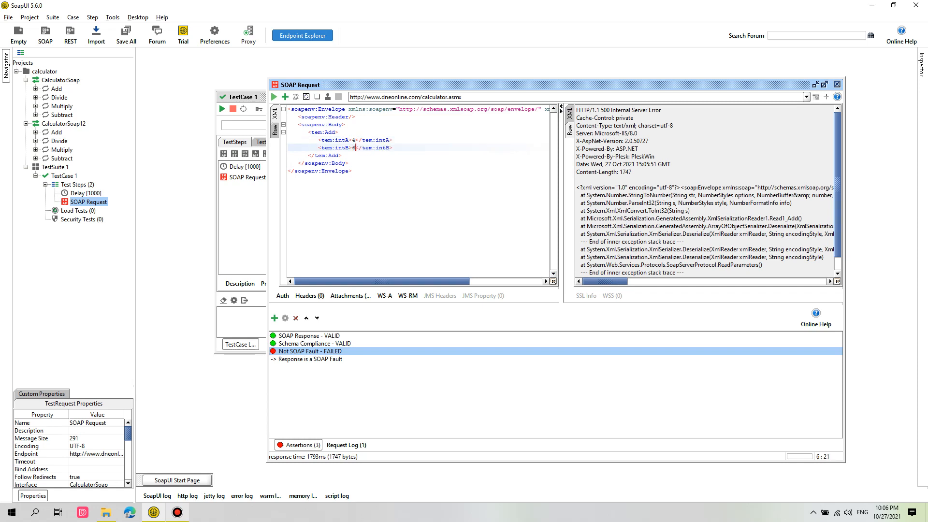
{"action": "key", "text": "alt+Return"}
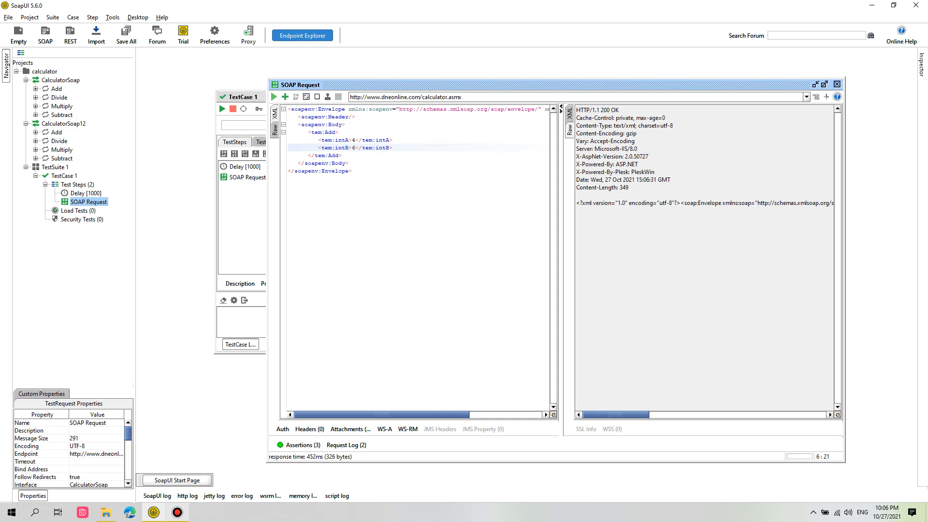
Check the raw status line, the AddResult element in the XML response and each of the request's assertions
{"action": "left_click_drag", "start_coordinate": [604, 110], "coordinate": [620, 110]}
{"action": "left_click", "coordinate": [602, 110]}
{"action": "left_click", "coordinate": [611, 111]}
{"action": "left_click", "coordinate": [570, 114]}
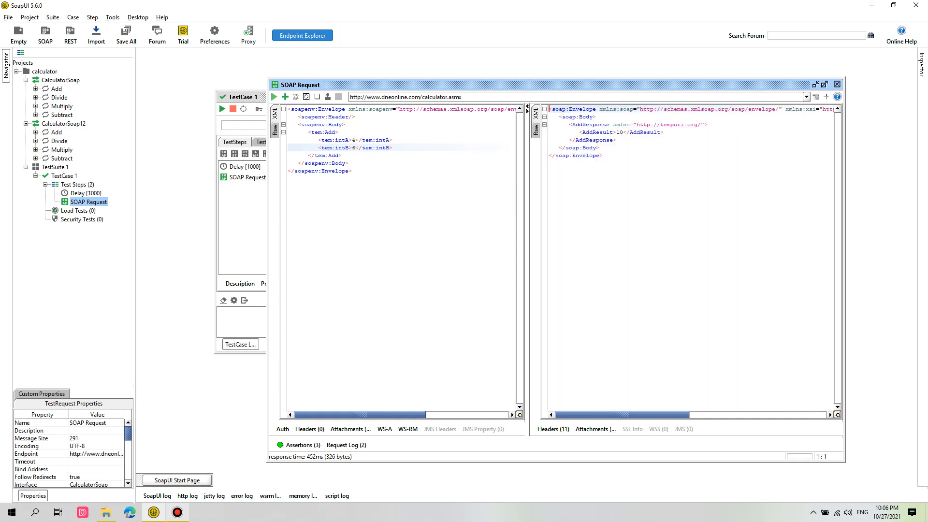
{"action": "left_click_drag", "start_coordinate": [580, 132], "coordinate": [664, 132]}
{"action": "left_click", "coordinate": [303, 444]}
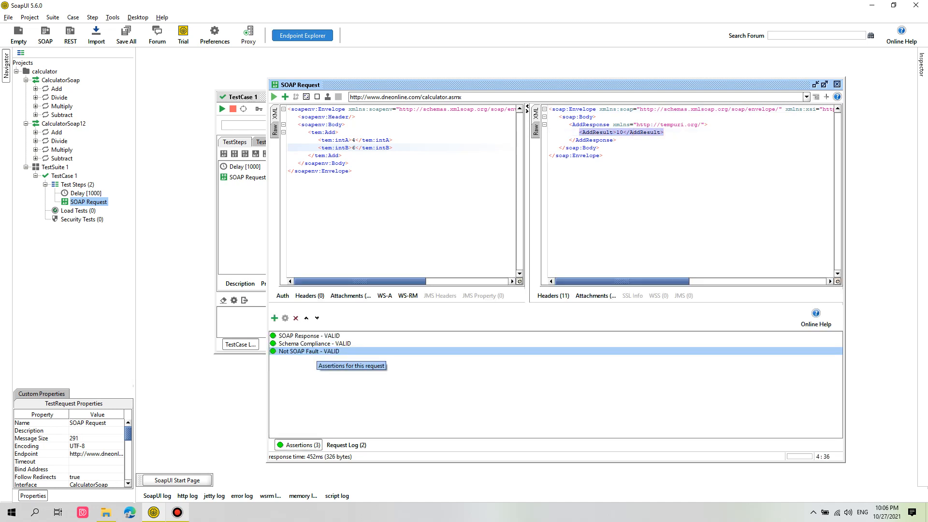
{"action": "left_click", "coordinate": [316, 344]}
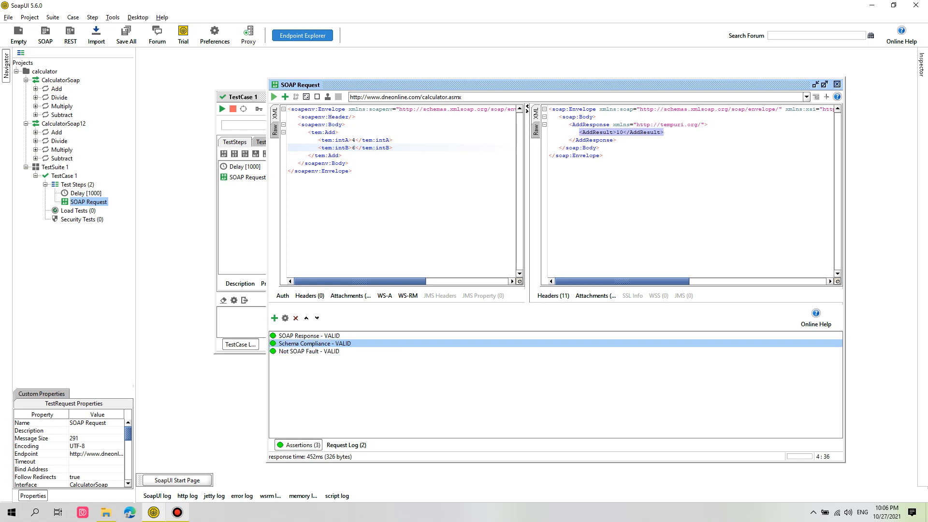
{"action": "left_click", "coordinate": [315, 336]}
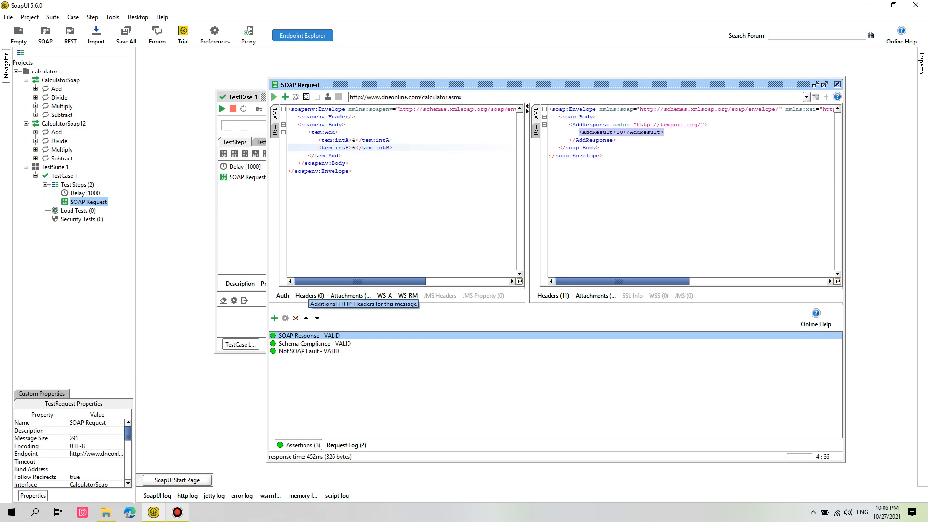
Show the request headers and the response headers and read through the response header list
{"action": "left_click", "coordinate": [310, 296]}
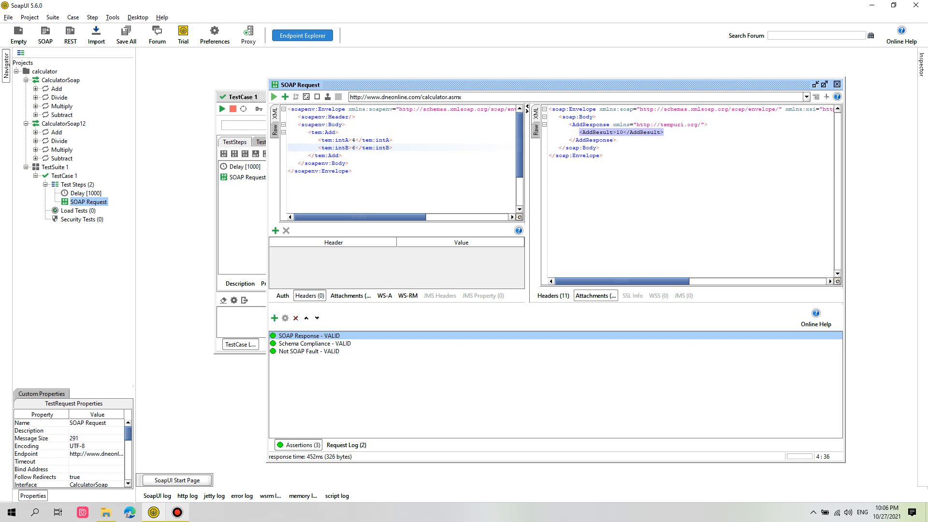
{"action": "left_click", "coordinate": [553, 296]}
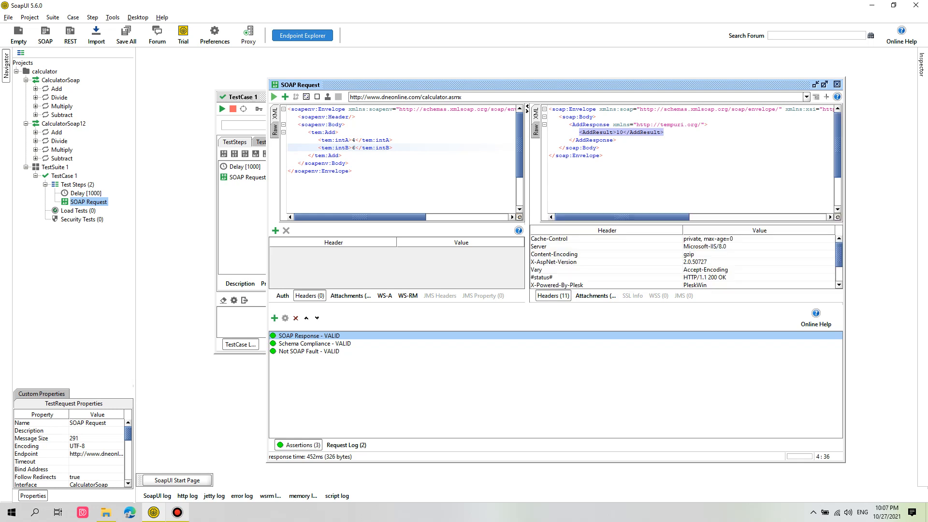
{"action": "scroll", "coordinate": [682, 262], "scroll_direction": "down", "scroll_amount": 2}
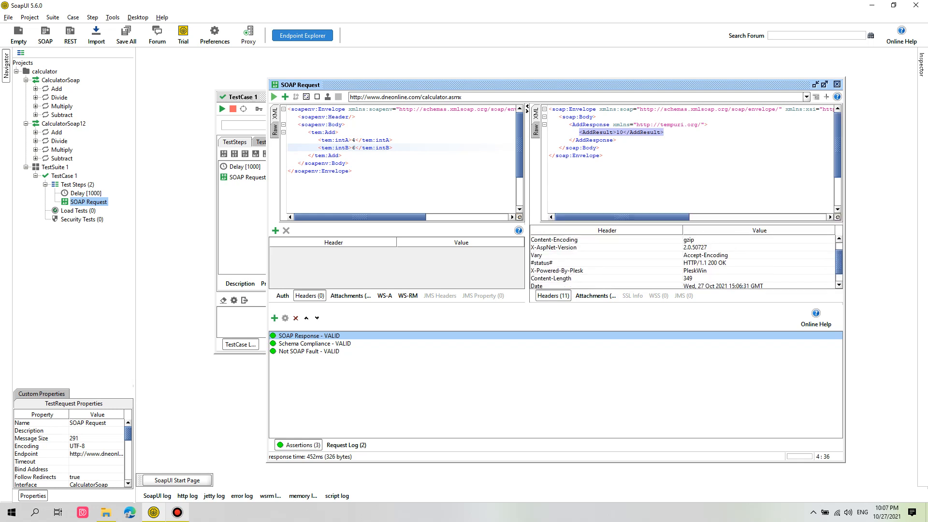
{"action": "scroll", "coordinate": [683, 262], "scroll_direction": "up", "scroll_amount": 2}
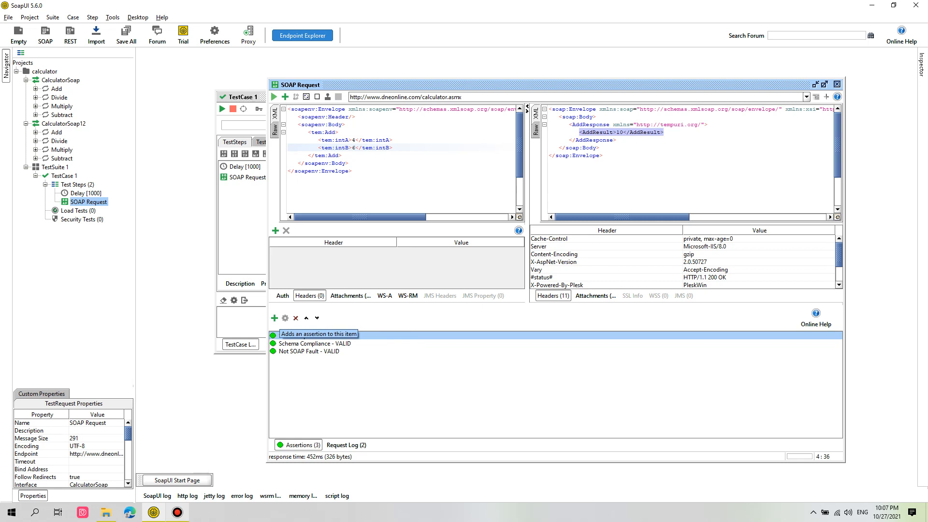
Open the assertion chooser for the SOAP Request and review the Property Content, Compliance, Script, SLA, JMS and Security categories
{"action": "left_click", "coordinate": [274, 318]}
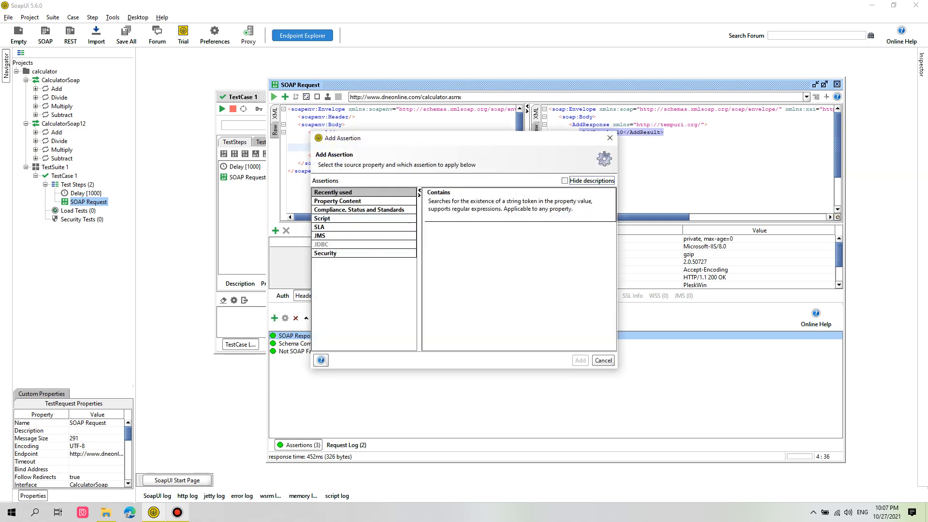
{"action": "left_click", "coordinate": [337, 201]}
{"action": "left_click", "coordinate": [360, 210]}
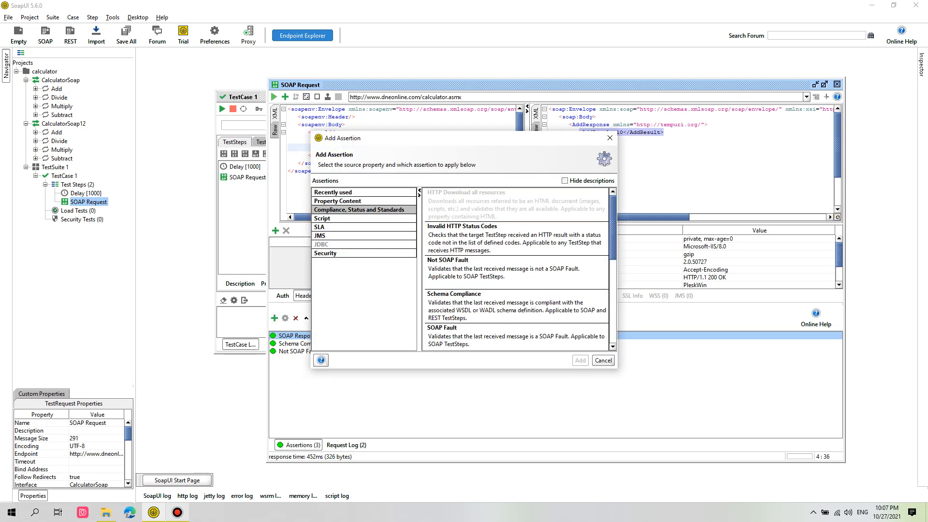
{"action": "left_click", "coordinate": [339, 227]}
{"action": "left_click", "coordinate": [338, 219]}
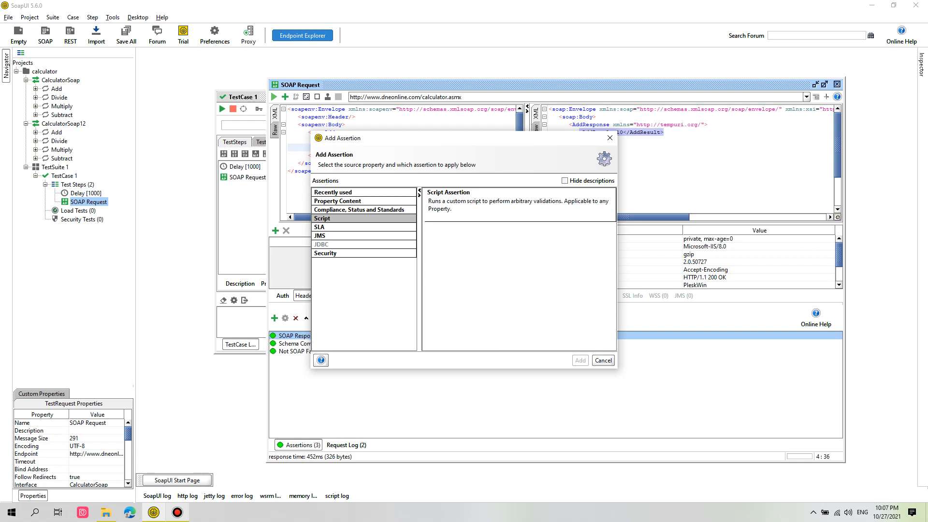
{"action": "left_click", "coordinate": [338, 227]}
{"action": "left_click", "coordinate": [339, 236]}
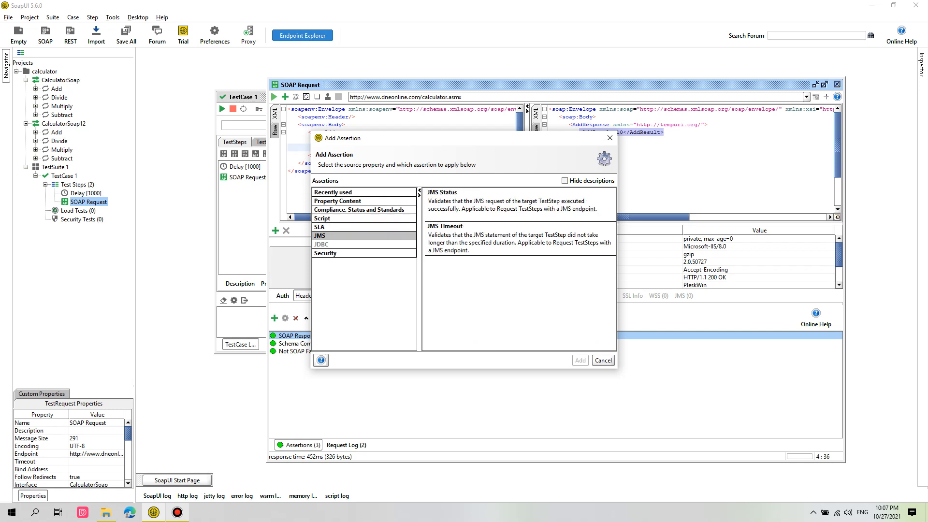
{"action": "left_click", "coordinate": [338, 228]}
{"action": "left_click", "coordinate": [338, 218]}
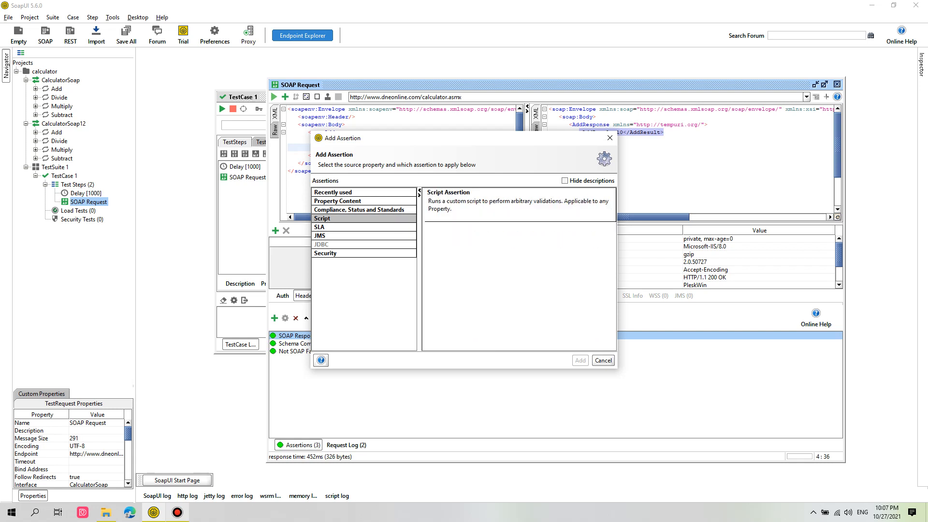
{"action": "left_click", "coordinate": [339, 201]}
{"action": "left_click", "coordinate": [338, 210]}
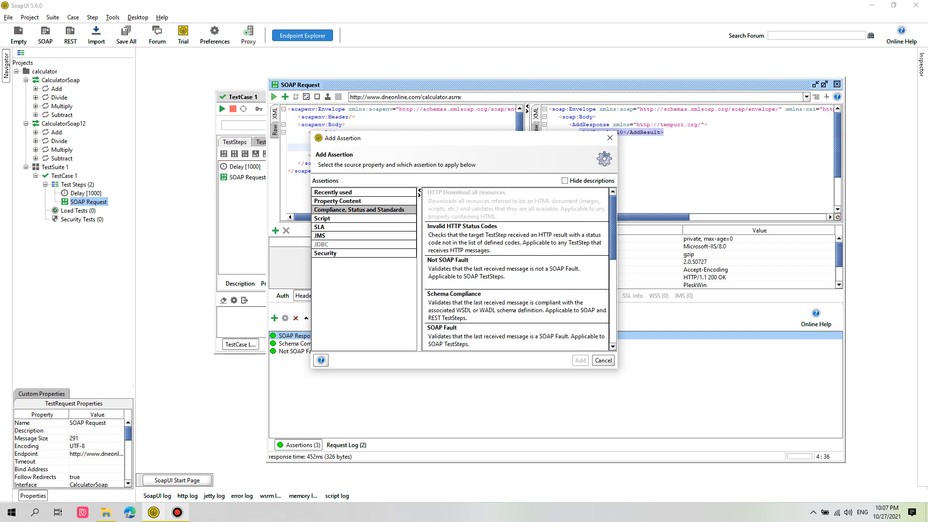
{"action": "left_click", "coordinate": [338, 228]}
{"action": "left_click", "coordinate": [338, 236]}
{"action": "left_click", "coordinate": [339, 254]}
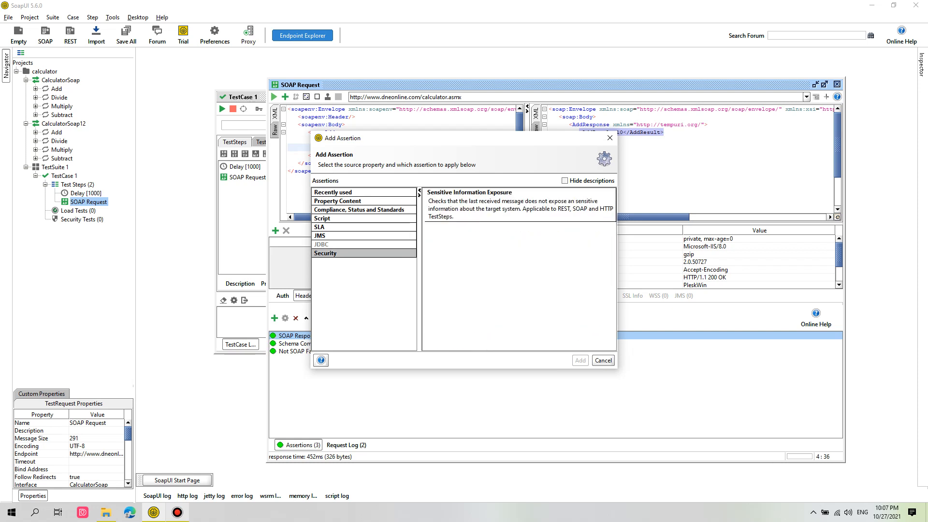
Add a Contains assertion from the Property Content category to the SOAP Request with 9 as its content
{"action": "left_click", "coordinate": [339, 201]}
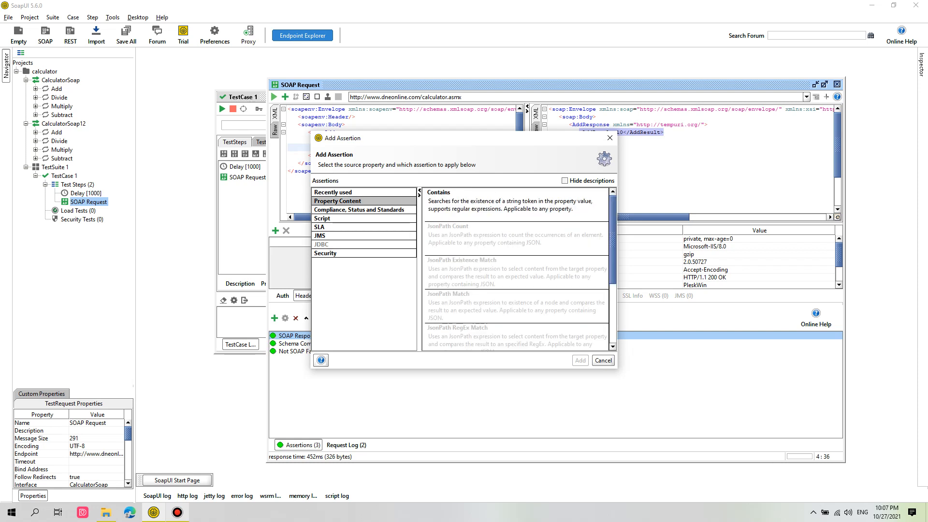
{"action": "left_click", "coordinate": [516, 205]}
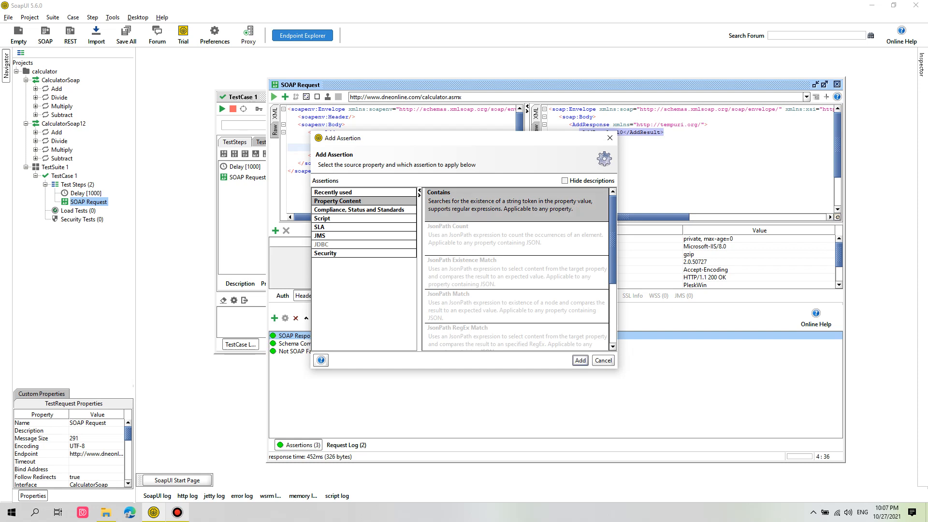
{"action": "left_click", "coordinate": [581, 361]}
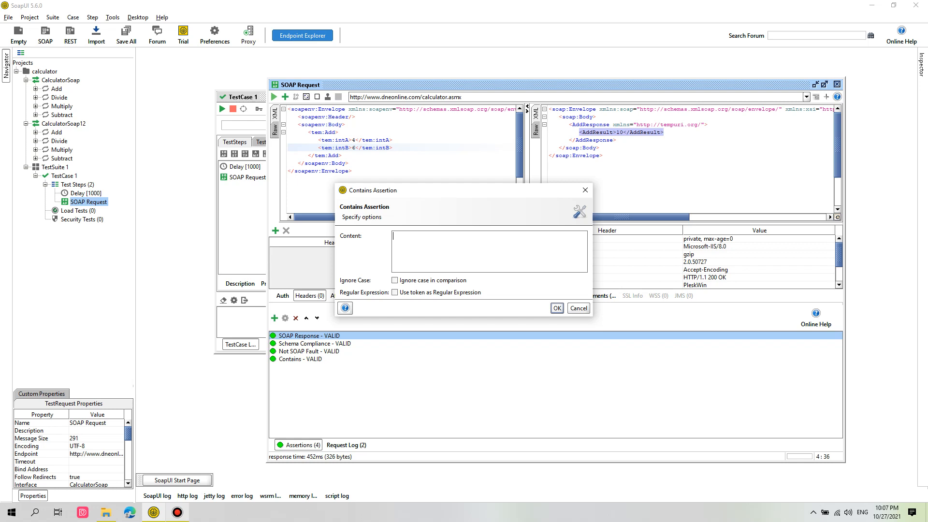
{"action": "type", "text": "9"}
{"action": "left_click", "coordinate": [557, 308]}
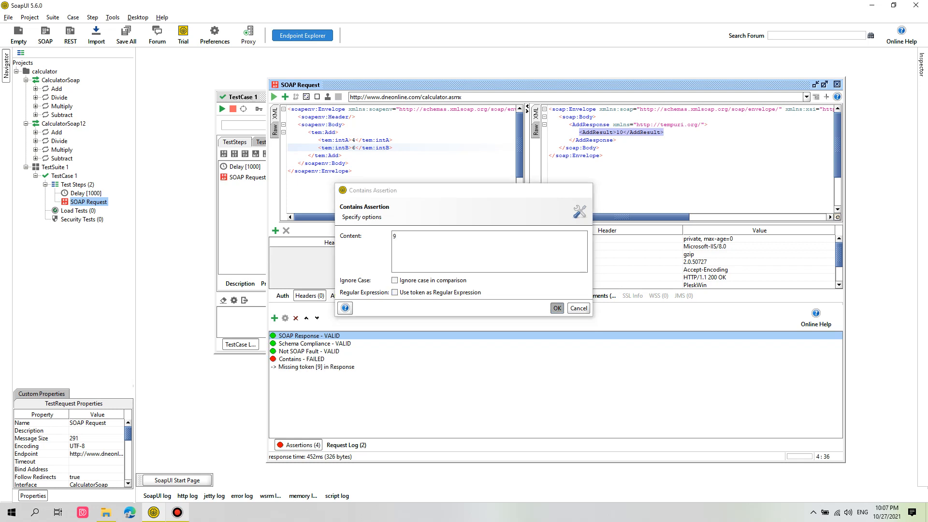
Set the Contains assertion's content to 10 and display the request's assertion list
{"action": "left_click", "coordinate": [302, 359]}
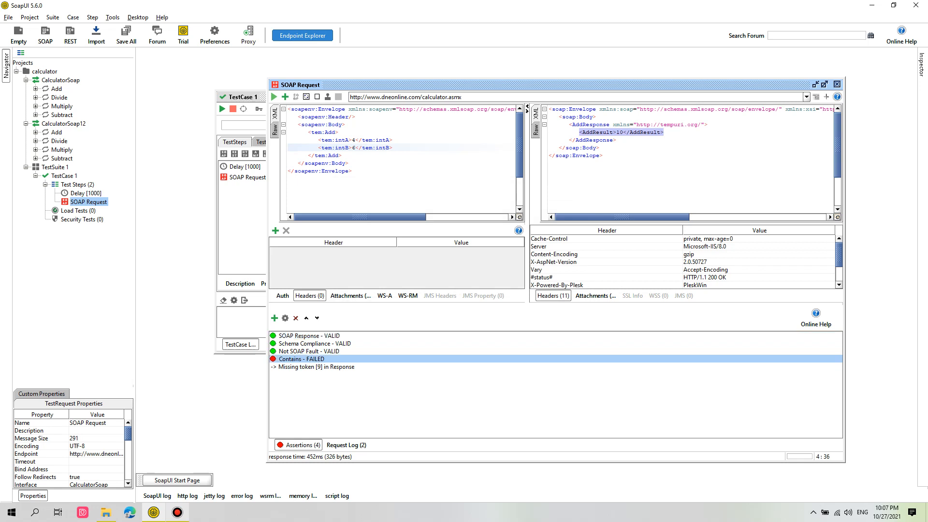
{"action": "right_click", "coordinate": [307, 359]}
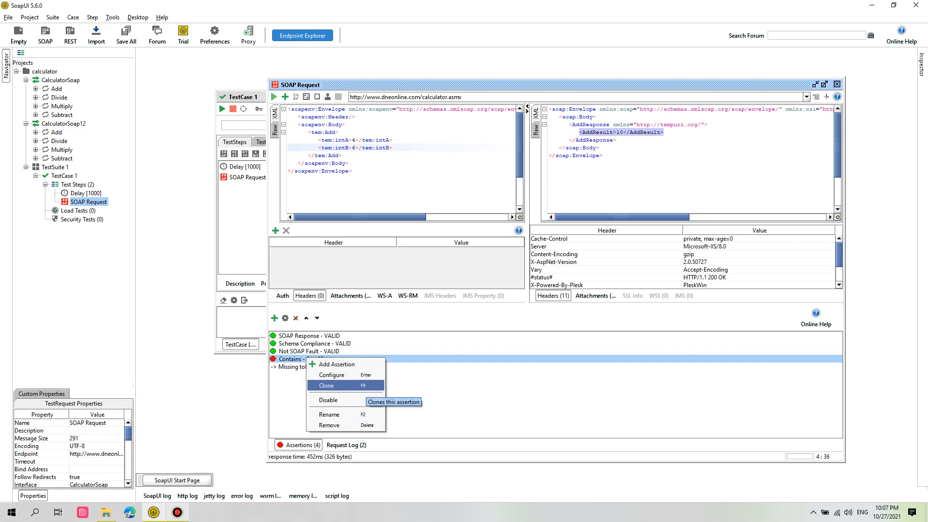
{"action": "left_click", "coordinate": [366, 386]}
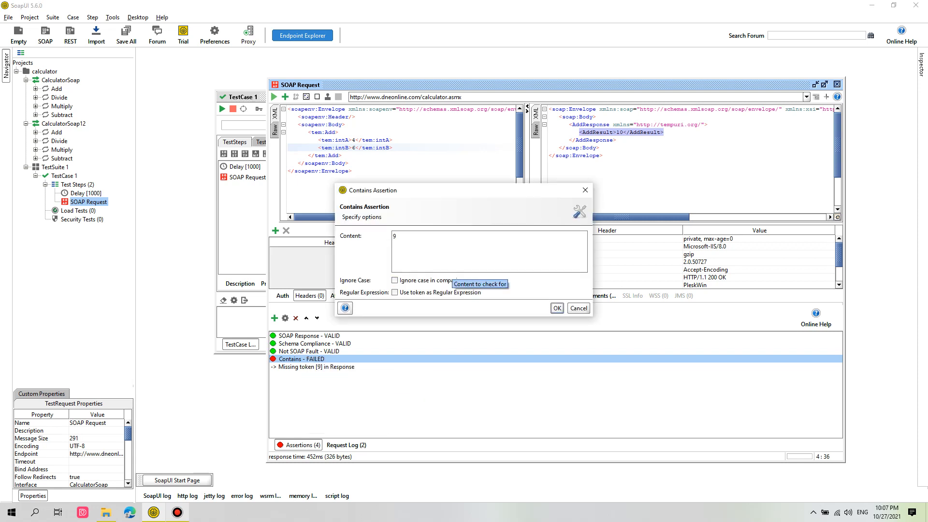
{"action": "type", "text": "1"}
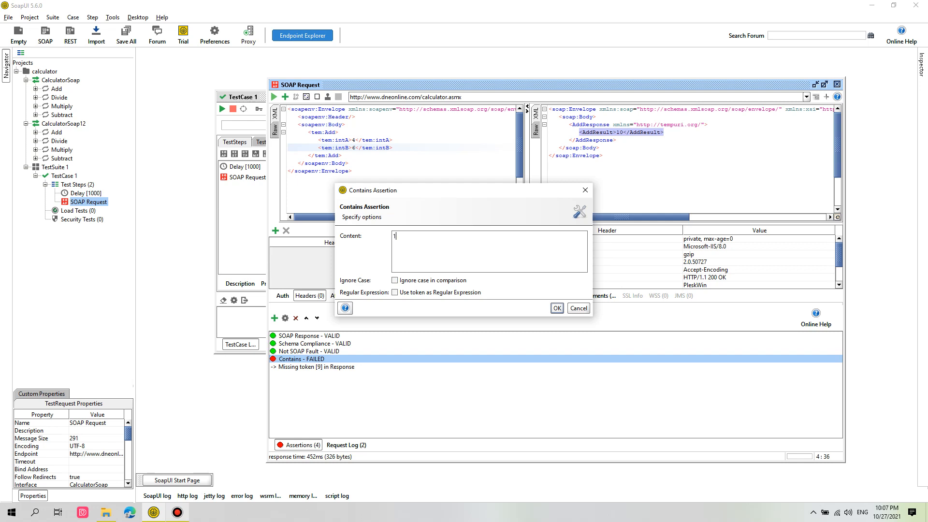
{"action": "type", "text": "0"}
{"action": "key", "text": "Return"}
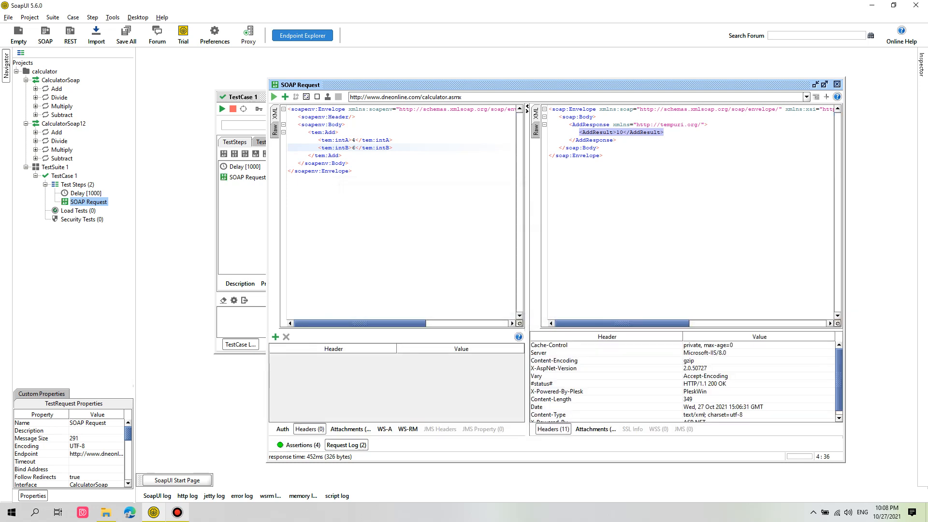
{"action": "left_click", "coordinate": [298, 445]}
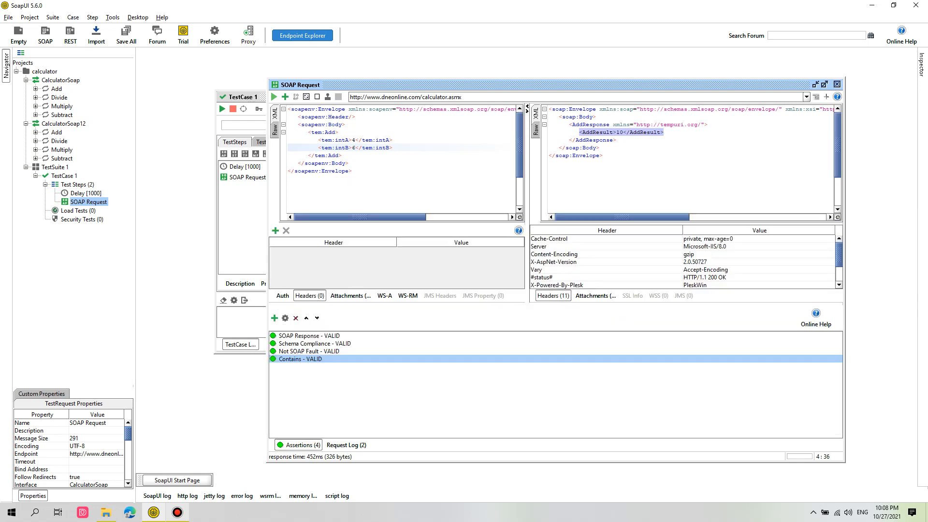
{"action": "left_click_drag", "start_coordinate": [476, 85], "coordinate": [526, 76]}
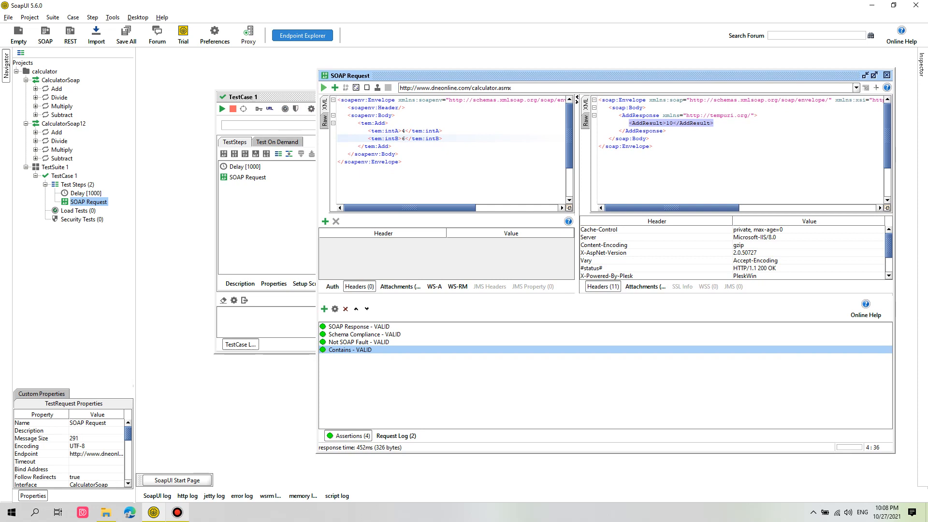
Locate the SOAP Request step's operation in the project tree with Select Operation
{"action": "right_click", "coordinate": [91, 202]}
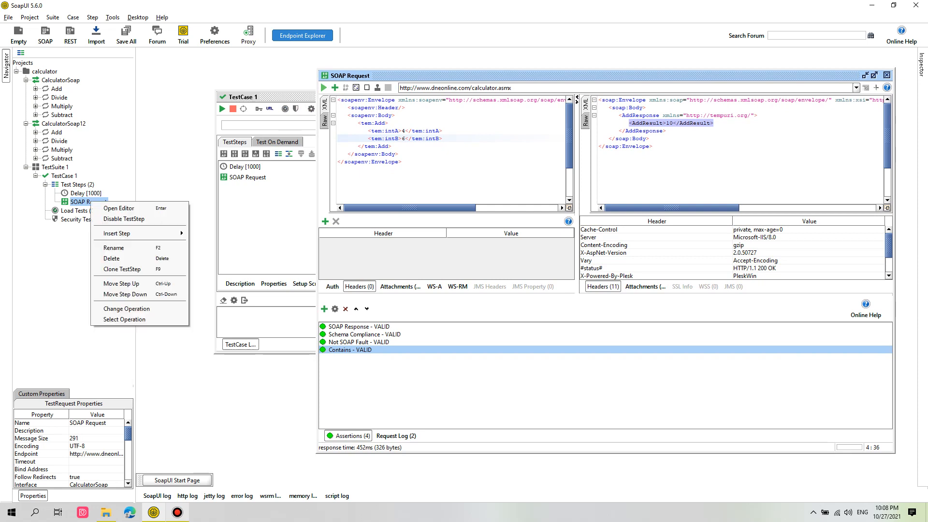
{"action": "key", "text": "Escape"}
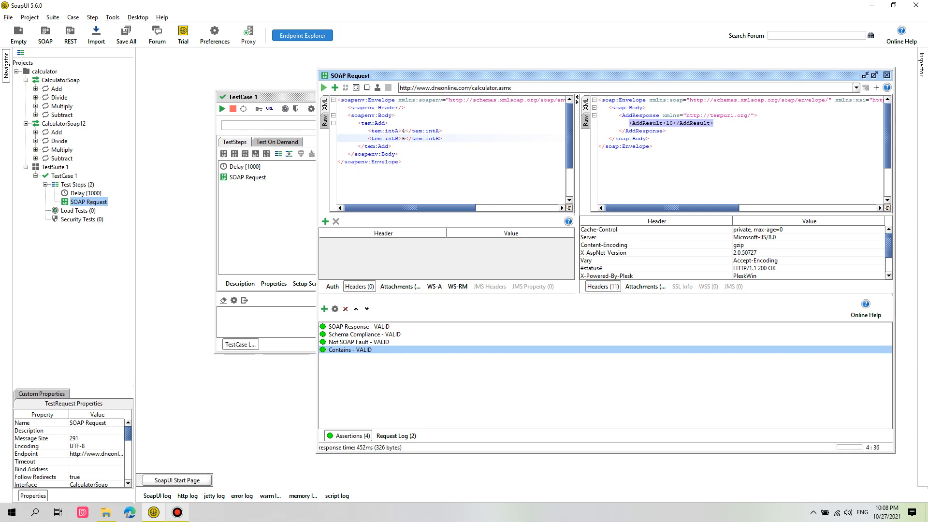
{"action": "right_click", "coordinate": [85, 201]}
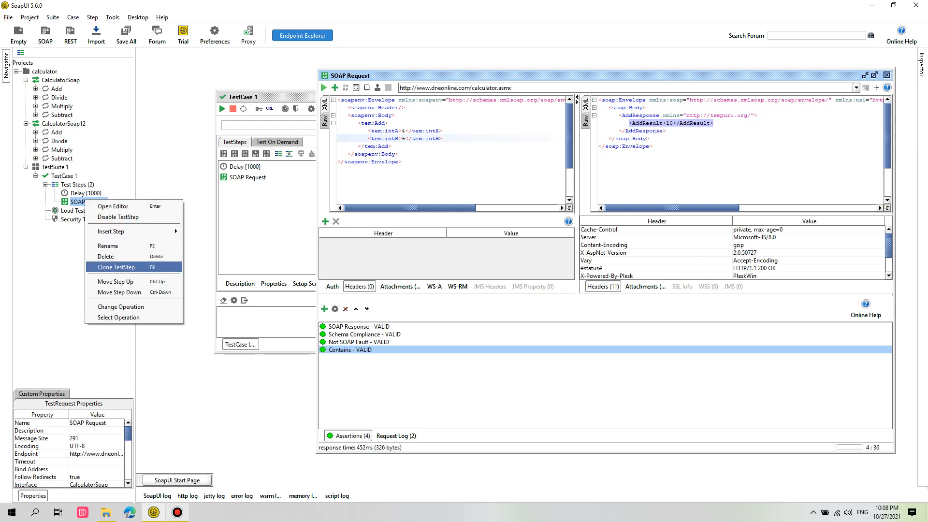
{"action": "key", "text": "Down"}
{"action": "key", "text": "Down"}
{"action": "key", "text": "Down"}
{"action": "key", "text": "Down"}
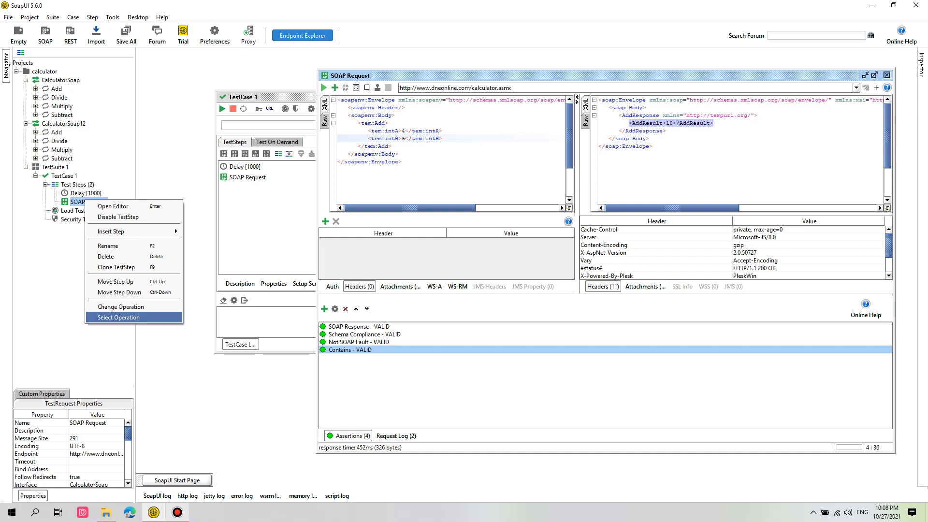
{"action": "key", "text": "Return"}
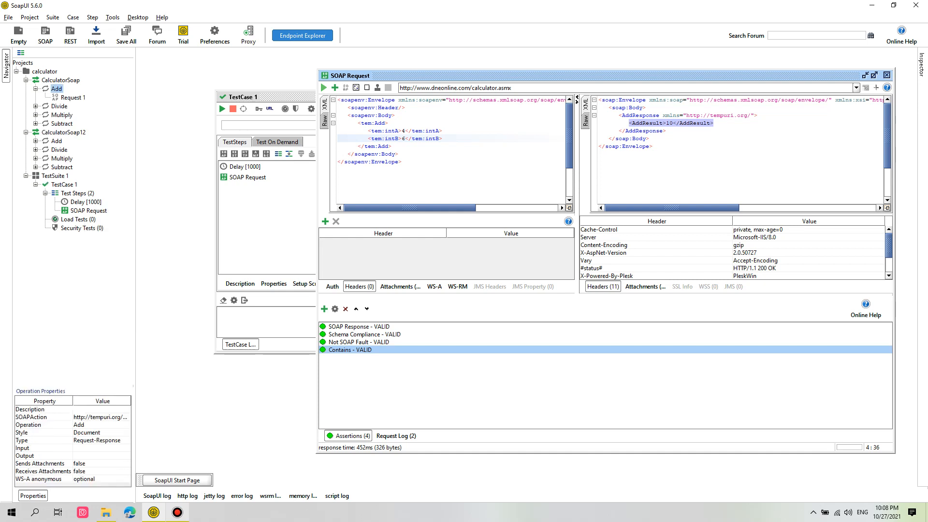
Change the SOAP Request test step's operation to Subtract, keeping the CalculatorSoap interface and not recreating the request
{"action": "right_click", "coordinate": [88, 213]}
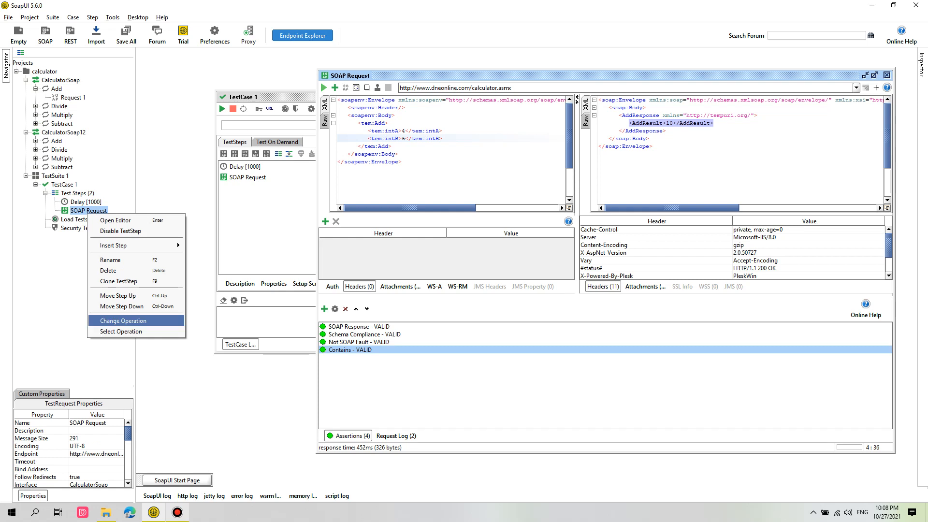
{"action": "left_click", "coordinate": [124, 321]}
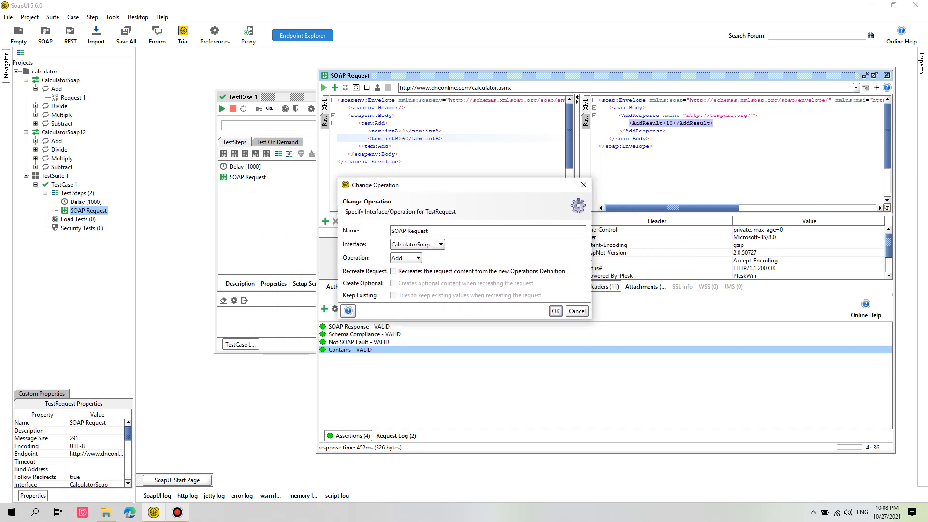
{"action": "left_click", "coordinate": [418, 258]}
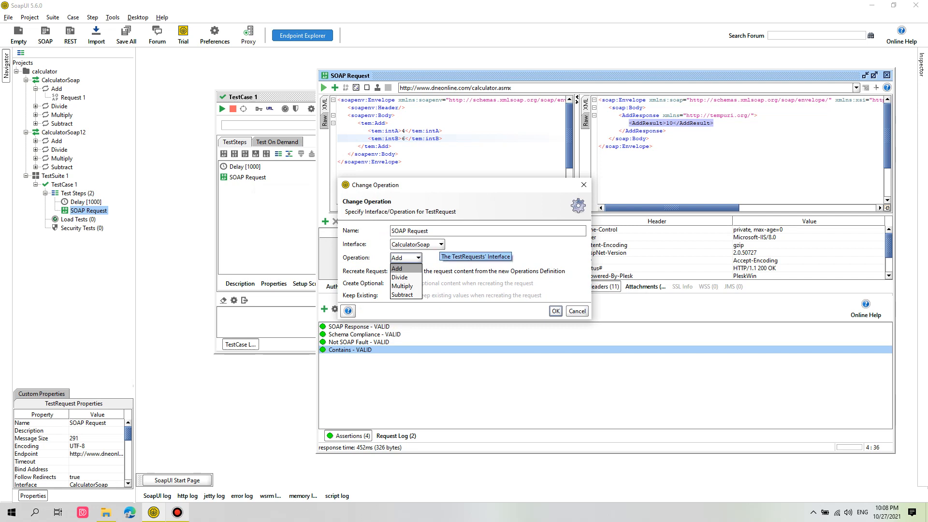
{"action": "left_click", "coordinate": [439, 244]}
{"action": "left_click", "coordinate": [439, 244]}
{"action": "left_click", "coordinate": [418, 258]}
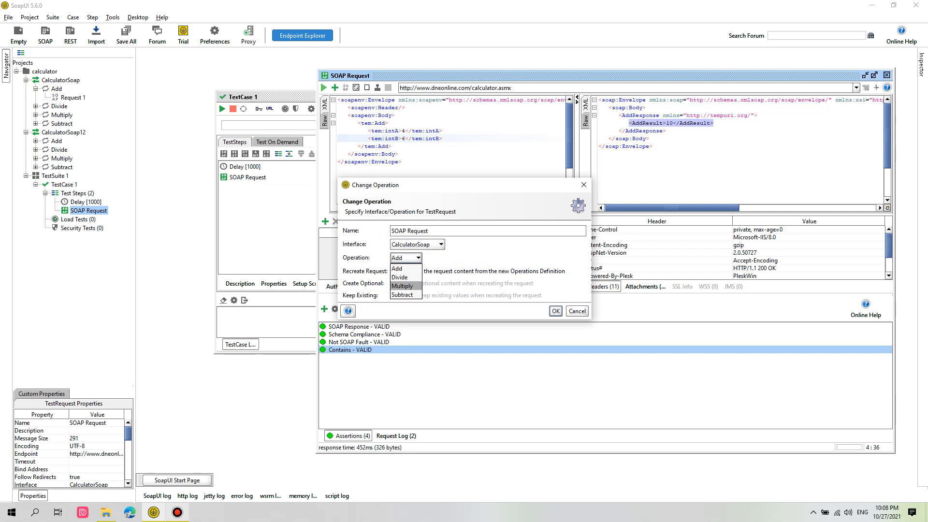
{"action": "left_click", "coordinate": [417, 258]}
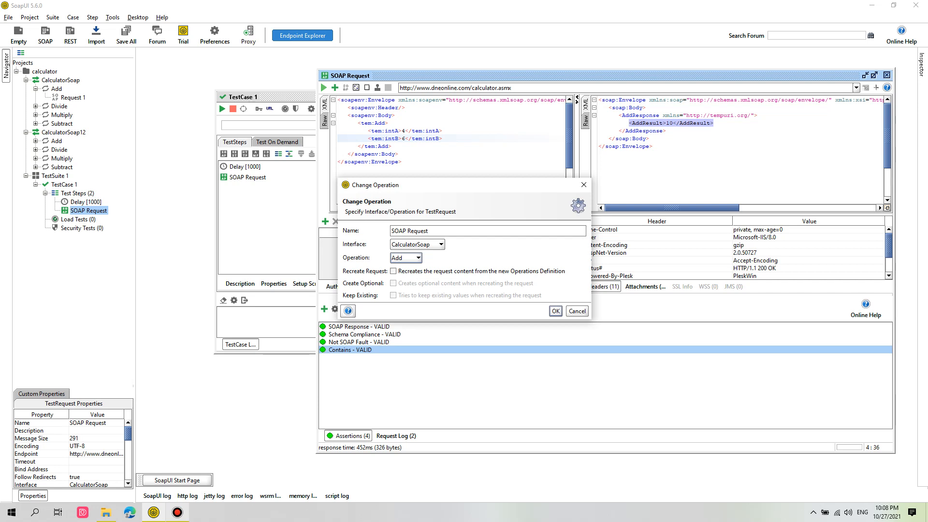
{"action": "left_click_drag", "start_coordinate": [436, 185], "coordinate": [668, 193]}
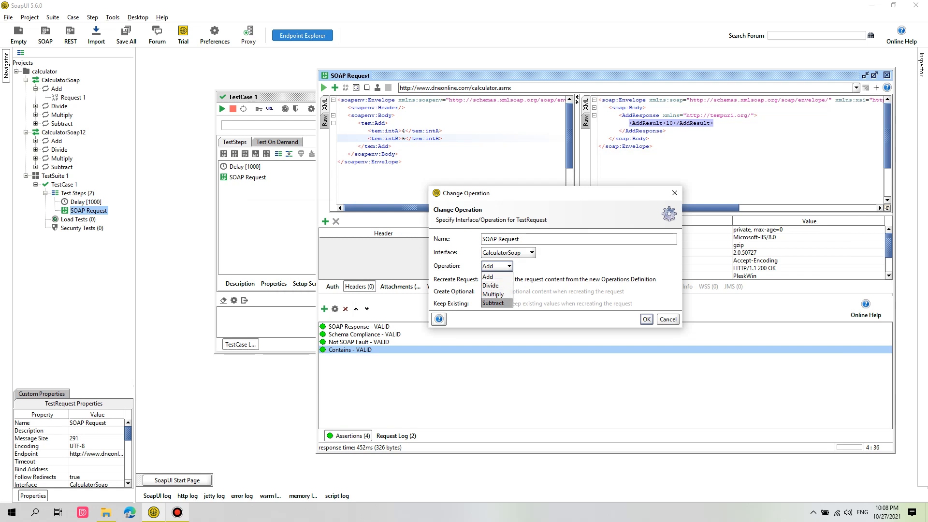
{"action": "left_click", "coordinate": [493, 303]}
{"action": "left_click", "coordinate": [646, 319]}
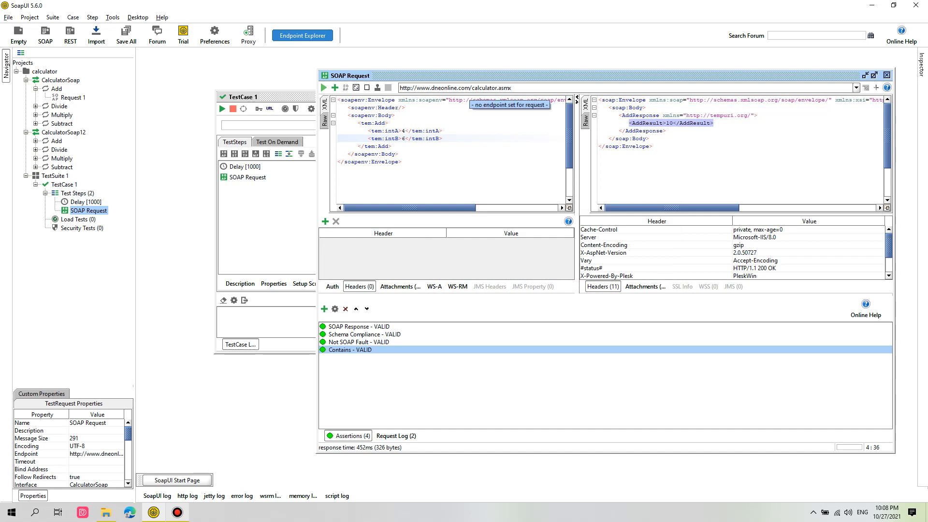
Close the SOAP Request editor and reopen it from the test steps of TestCase 1
{"action": "left_click", "coordinate": [887, 75]}
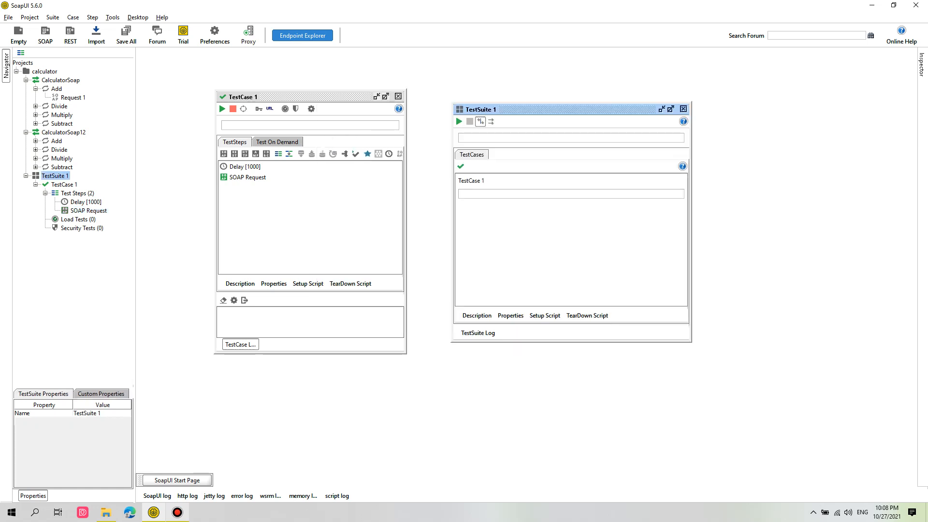
{"action": "double_click", "coordinate": [88, 211]}
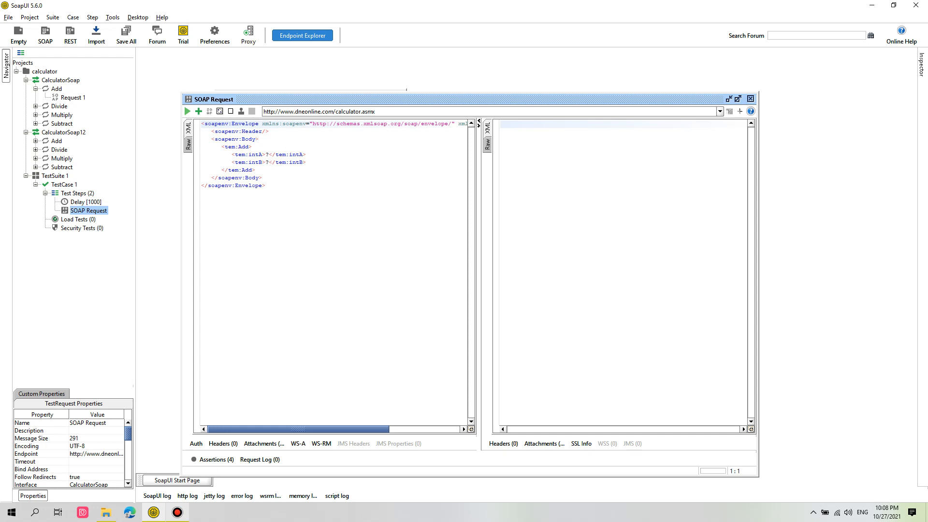
{"action": "left_click_drag", "start_coordinate": [310, 99], "coordinate": [468, 81]}
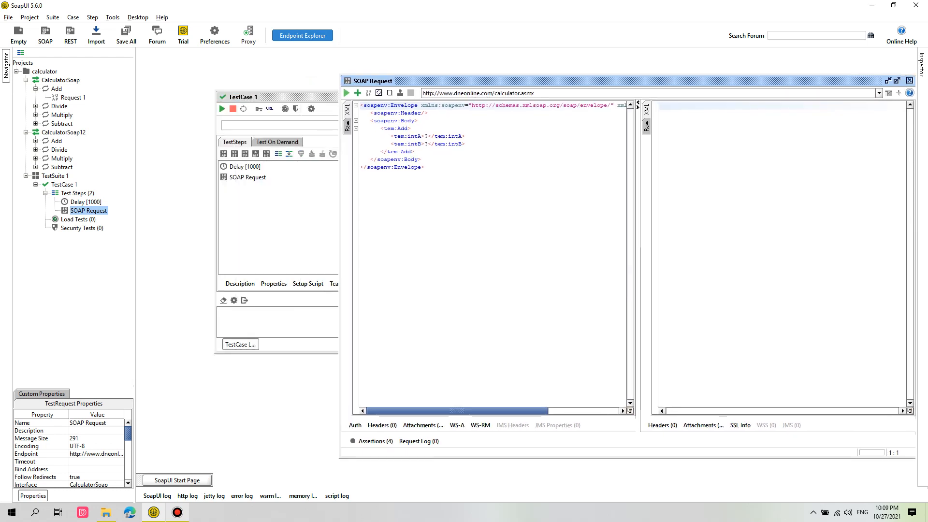
Set intA to 6 and intB to 5 in the SOAP Request, show its assertions and submit it
{"action": "left_click", "coordinate": [429, 137]}
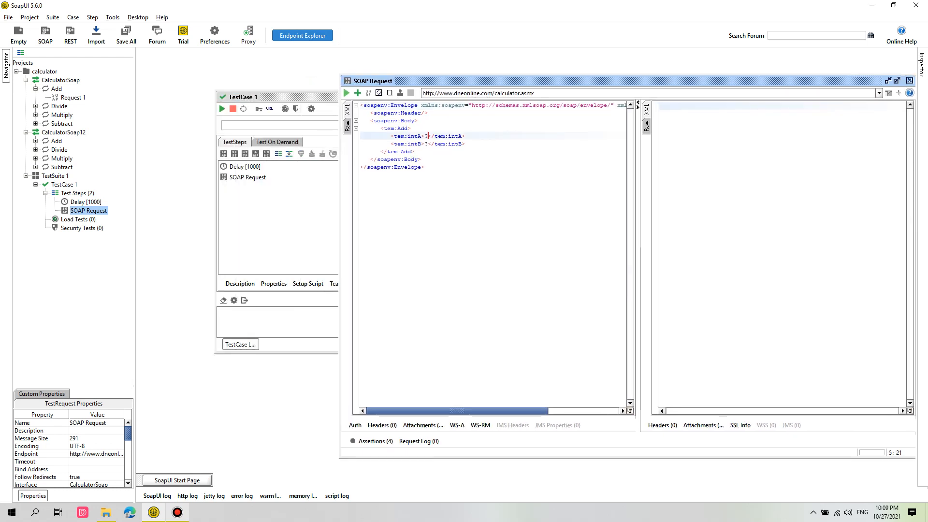
{"action": "key", "text": "BackSpace"}
{"action": "type", "text": "6"}
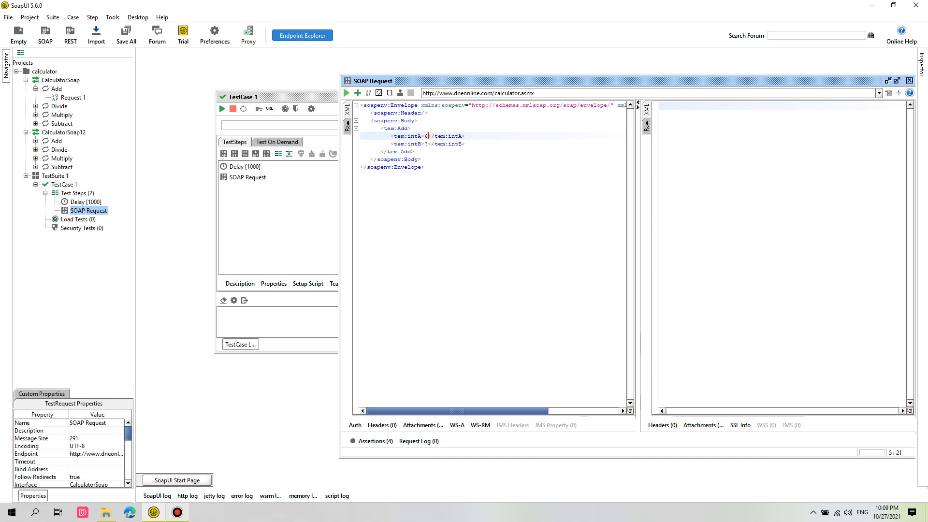
{"action": "left_click", "coordinate": [428, 151]}
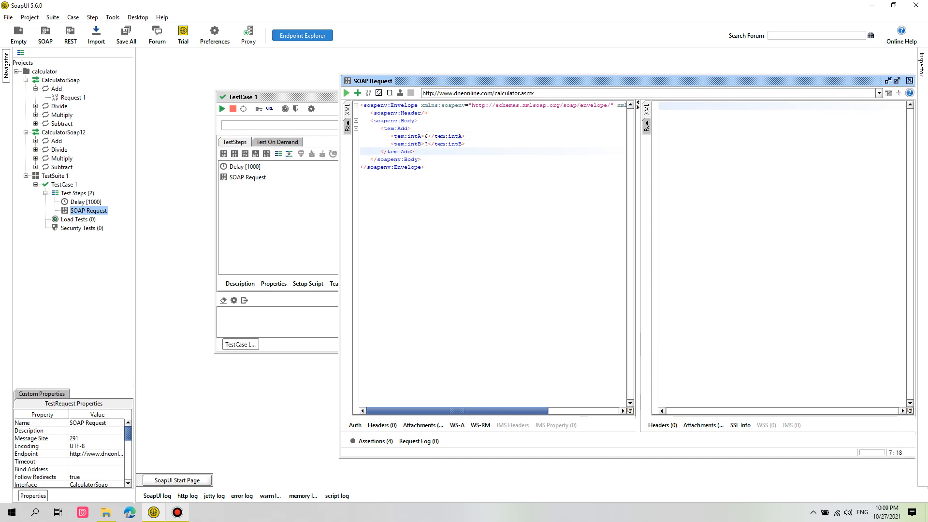
{"action": "left_click", "coordinate": [429, 144]}
{"action": "left_click", "coordinate": [372, 441]}
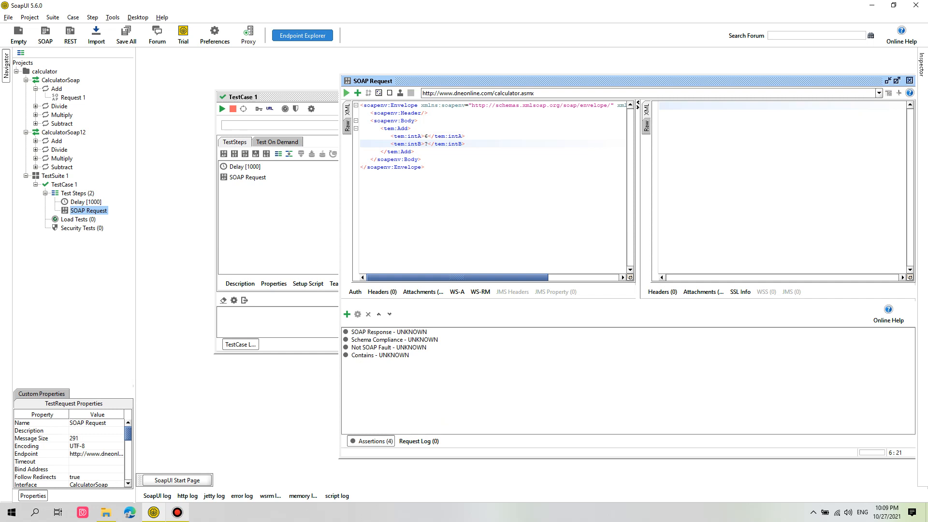
{"action": "key", "text": "BackSpace"}
{"action": "type", "text": "5"}
{"action": "key", "text": "alt+Return"}
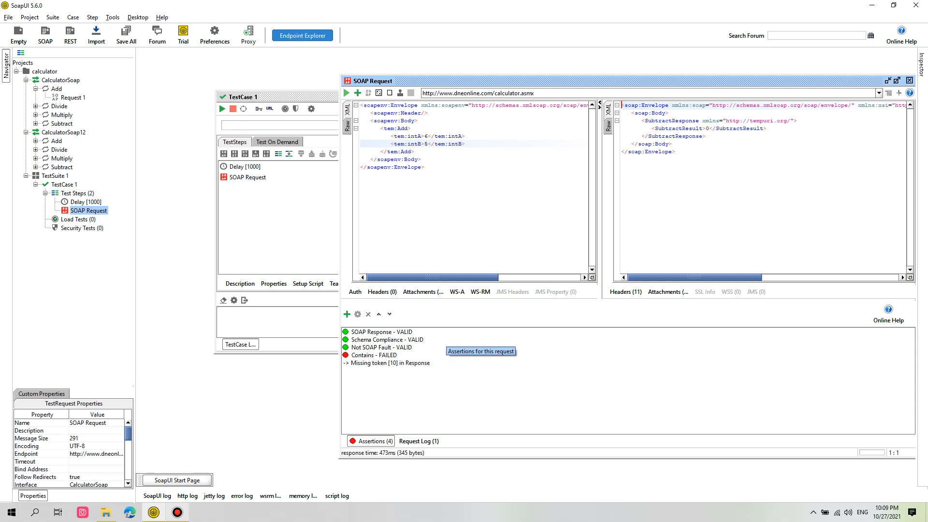
{"action": "left_click_drag", "start_coordinate": [686, 80], "coordinate": [656, 74]}
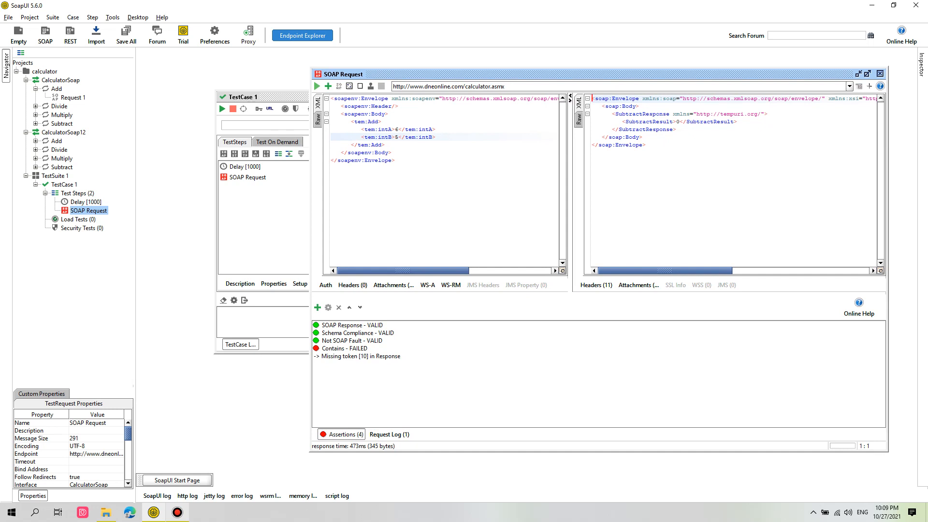
{"action": "left_click_drag", "start_coordinate": [657, 74], "coordinate": [689, 118]}
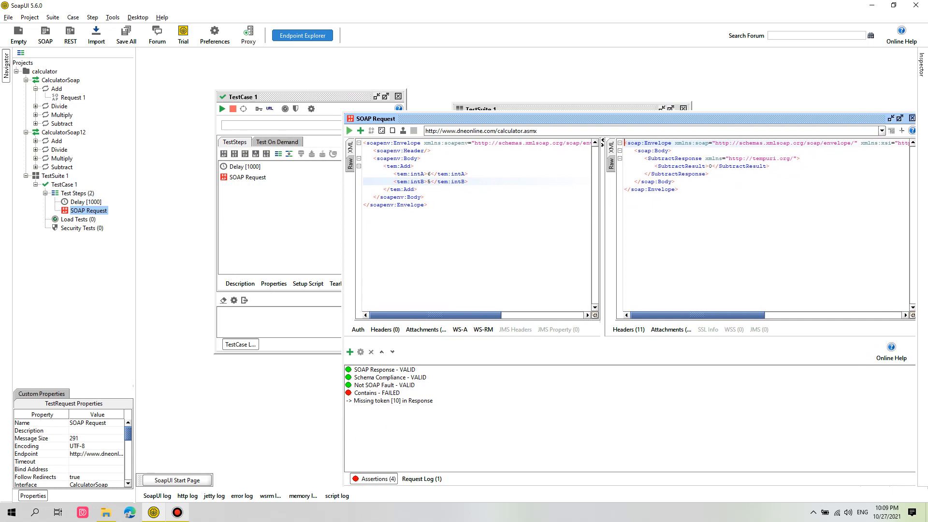
{"action": "left_click", "coordinate": [86, 203]}
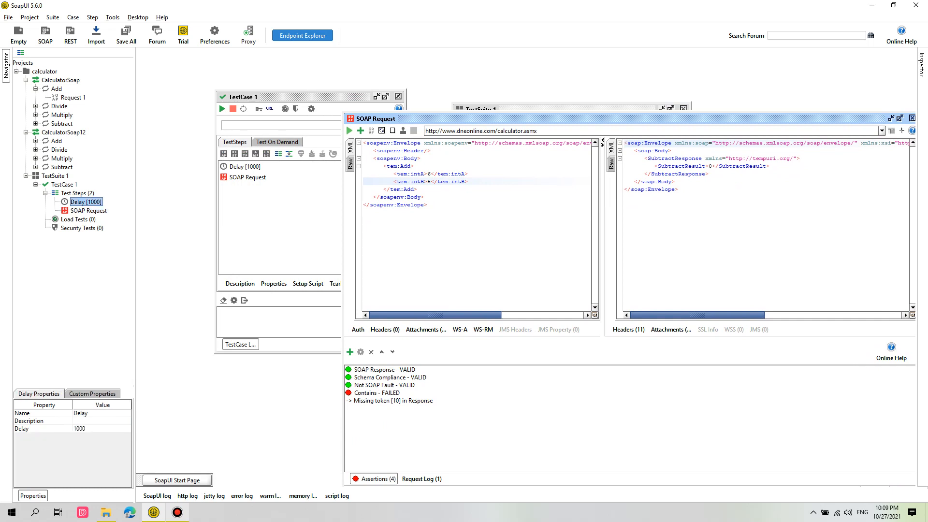
{"action": "left_click", "coordinate": [88, 210]}
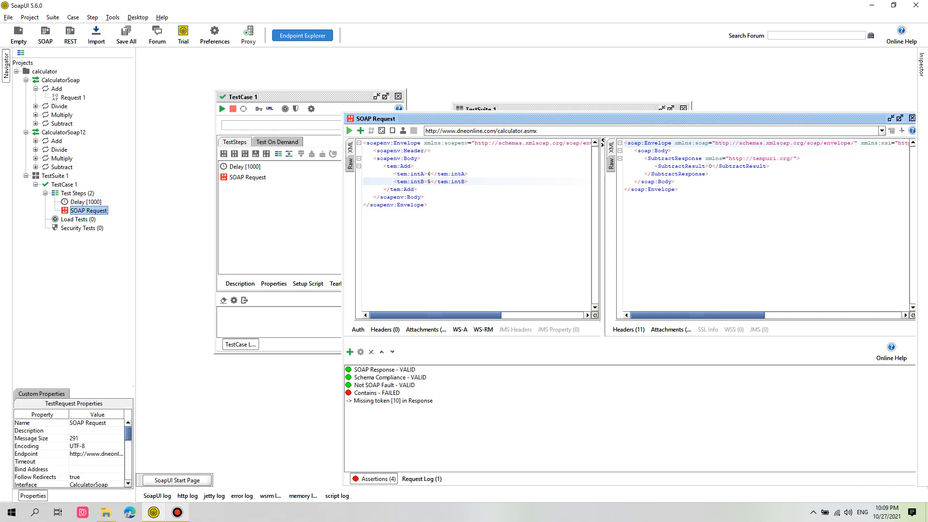
Bring the TestSuite 1 window in front of the SOAP Request editor and run its test cases
{"action": "left_click_drag", "start_coordinate": [560, 108], "coordinate": [551, 60]}
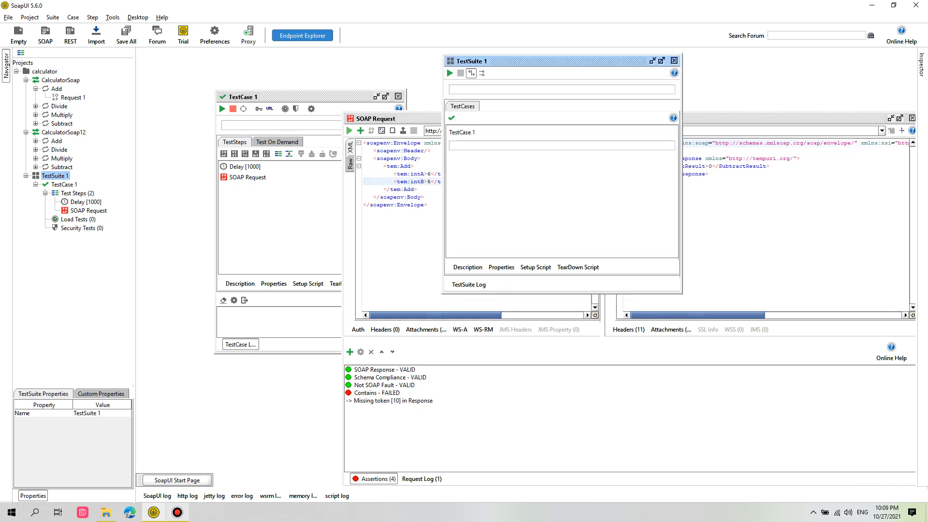
{"action": "left_click", "coordinate": [464, 133]}
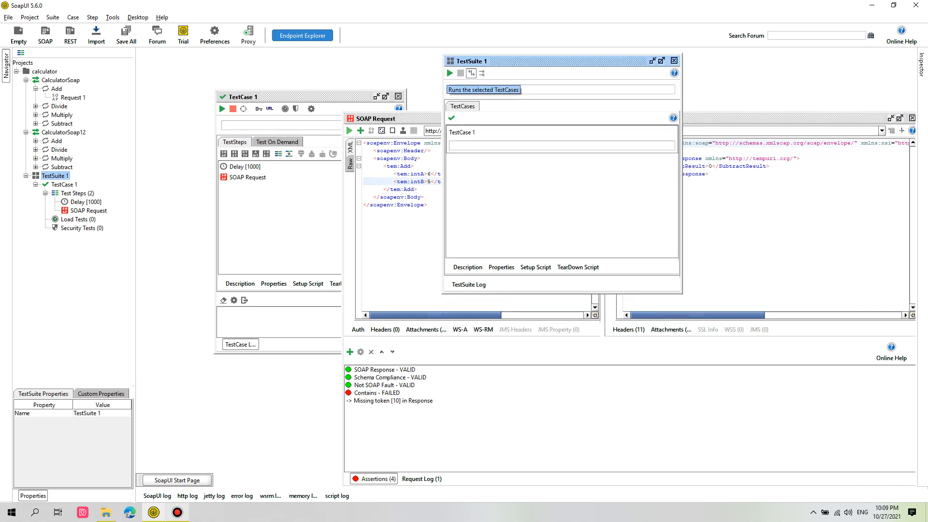
{"action": "left_click", "coordinate": [450, 73]}
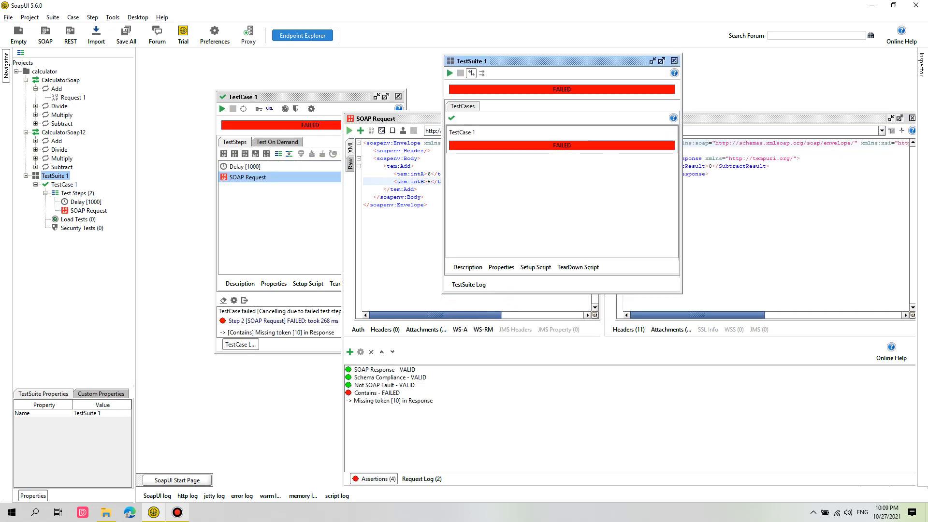
{"action": "left_click_drag", "start_coordinate": [546, 60], "coordinate": [480, 55]}
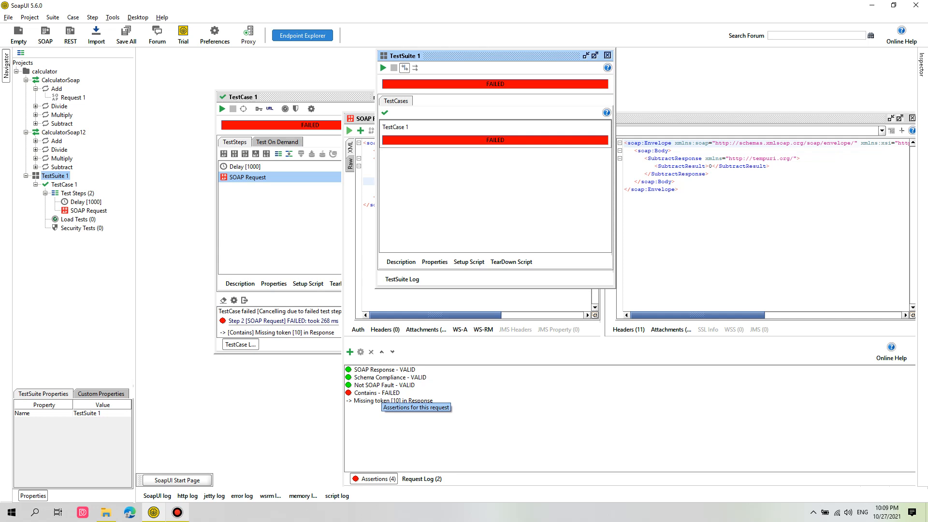
{"action": "left_click", "coordinate": [382, 393]}
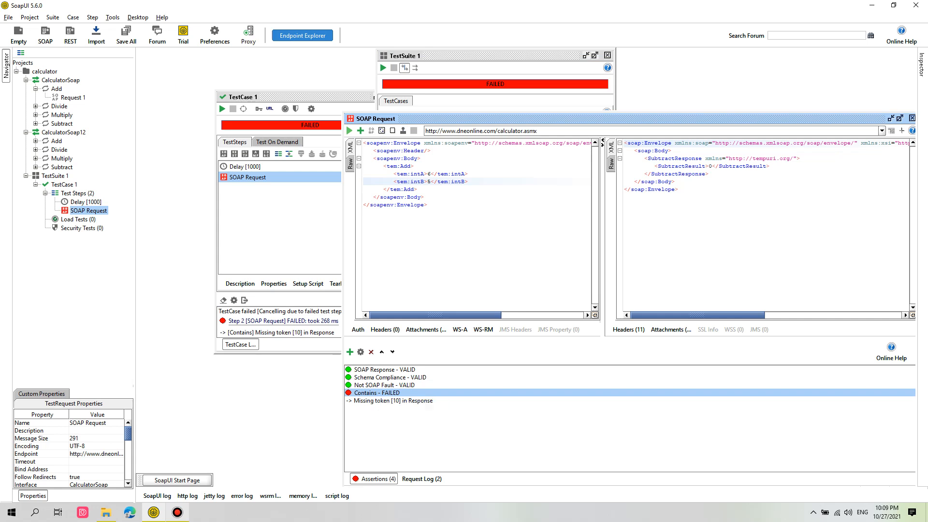
{"action": "right_click", "coordinate": [376, 393]}
{"action": "left_click", "coordinate": [406, 397]}
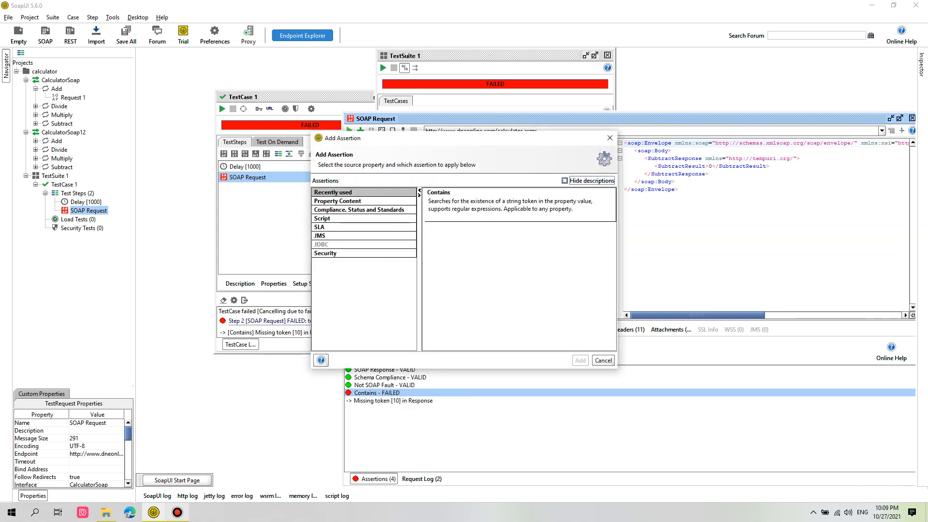
{"action": "left_click", "coordinate": [610, 138]}
Configure the SOAP Request's failed Contains assertion to check for the content 0
{"action": "right_click", "coordinate": [392, 393]}
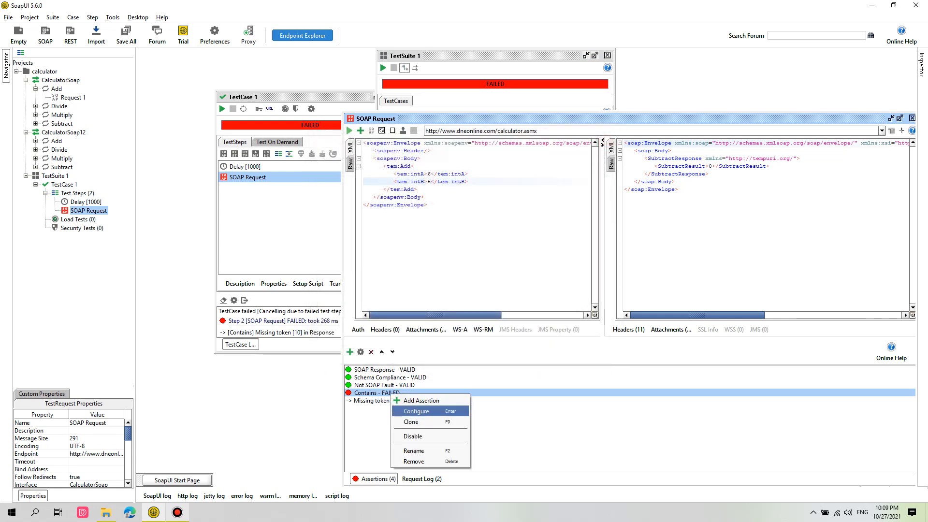
{"action": "left_click", "coordinate": [417, 411]}
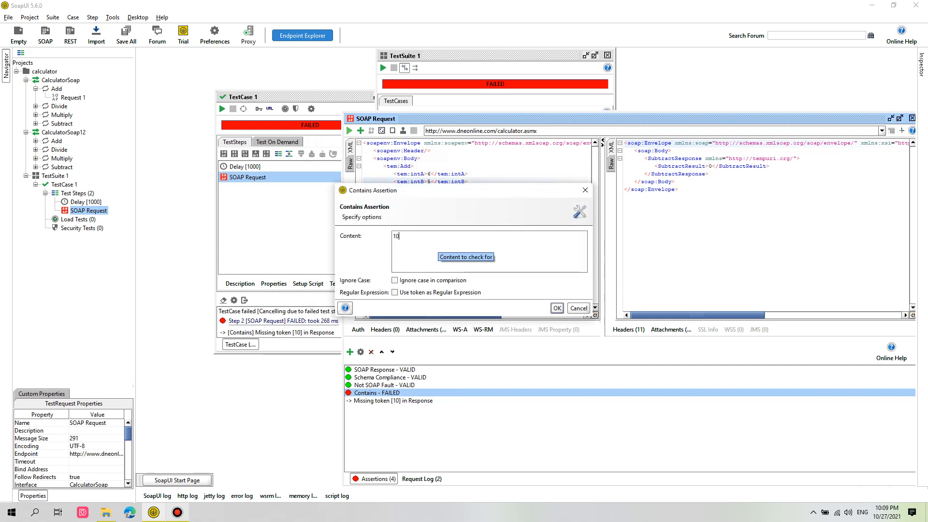
{"action": "key", "text": "BackSpace"}
{"action": "key", "text": "BackSpace"}
{"action": "type", "text": "0"}
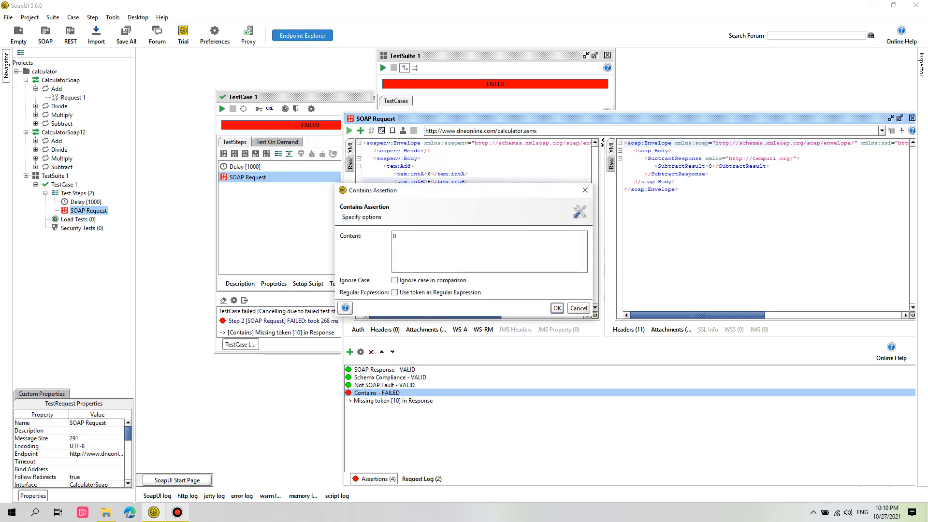
{"action": "left_click", "coordinate": [557, 308]}
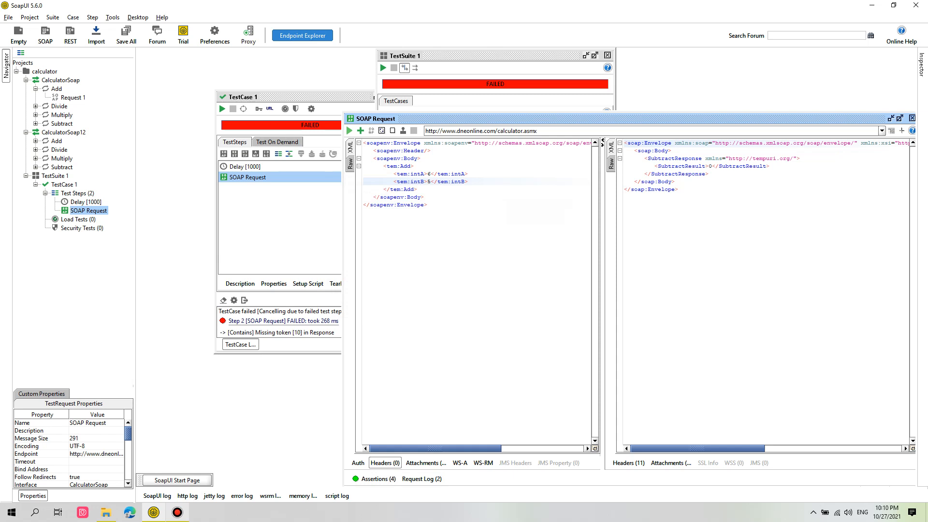
Show the SOAP Request's assertions again, rerun TestSuite 1 and move its window over the TestCase 1 window
{"action": "left_click", "coordinate": [375, 479]}
{"action": "left_click", "coordinate": [464, 56]}
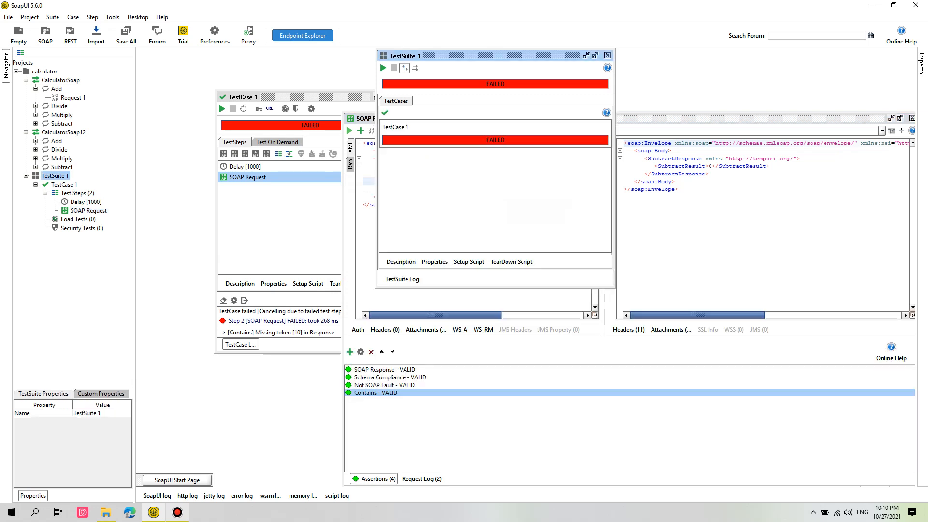
{"action": "left_click", "coordinate": [384, 69]}
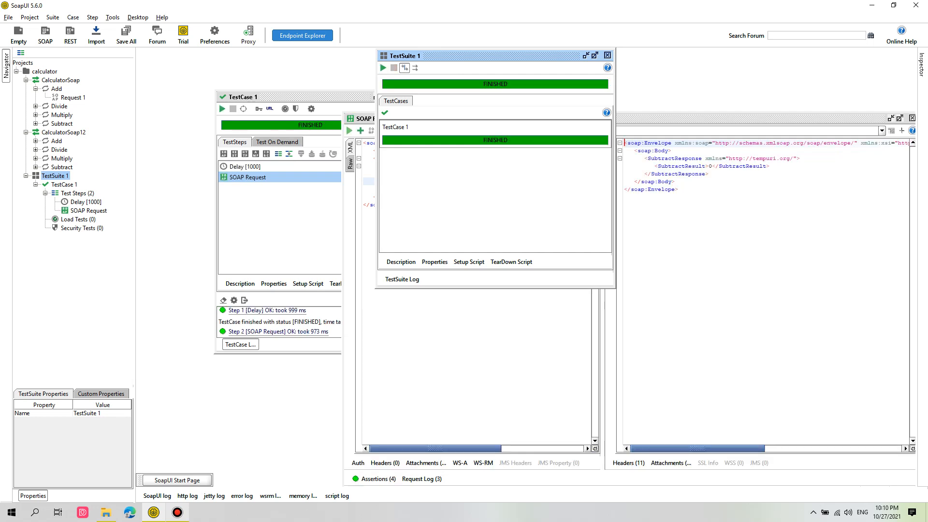
{"action": "left_click_drag", "start_coordinate": [464, 56], "coordinate": [336, 80]}
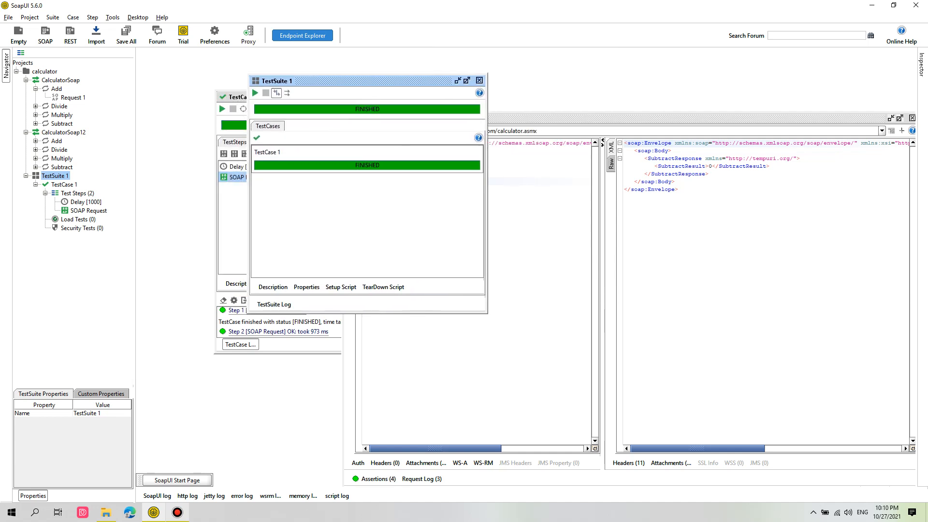